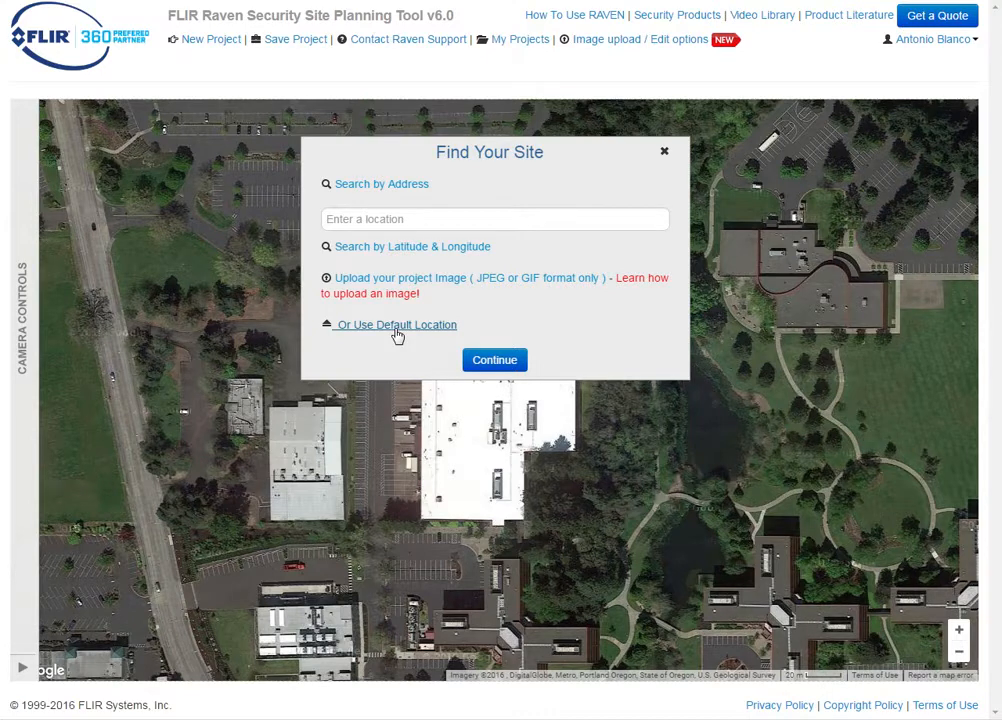
Find the project site by address, choosing Broderick Park on Niagara Street in Buffalo, NY, and continue to the map.
click(386, 218)
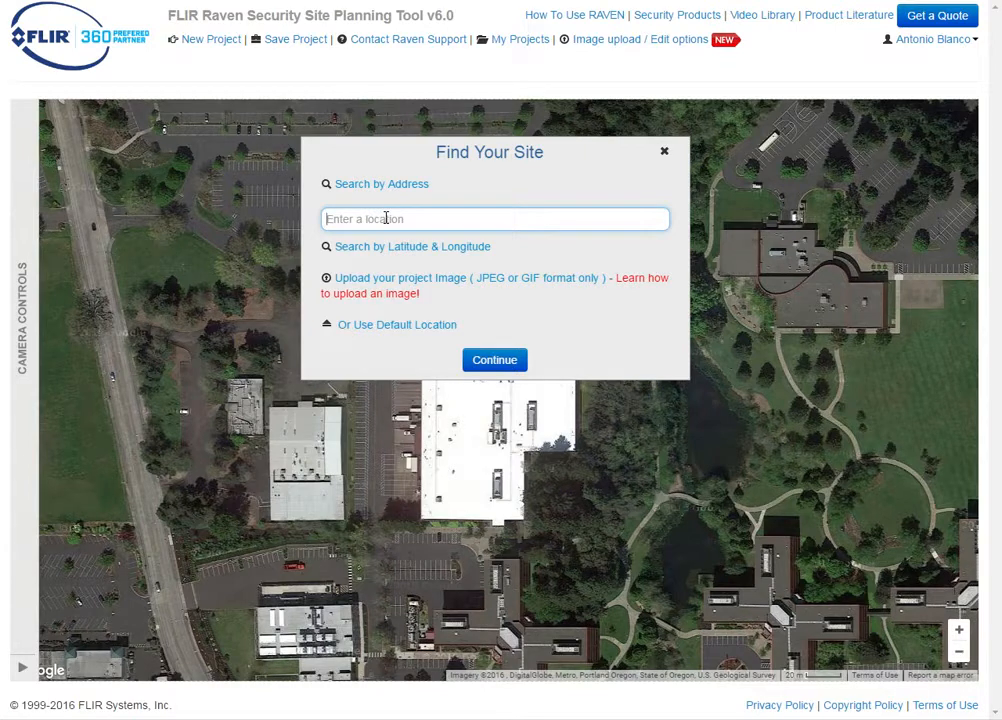
text(Br)
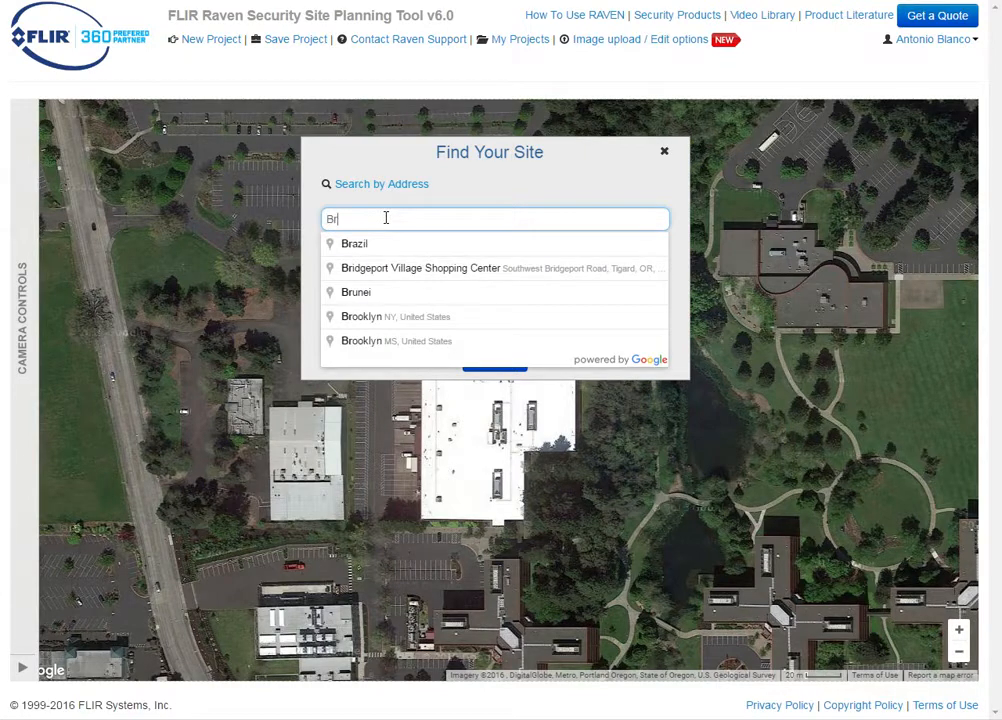
text(oderi)
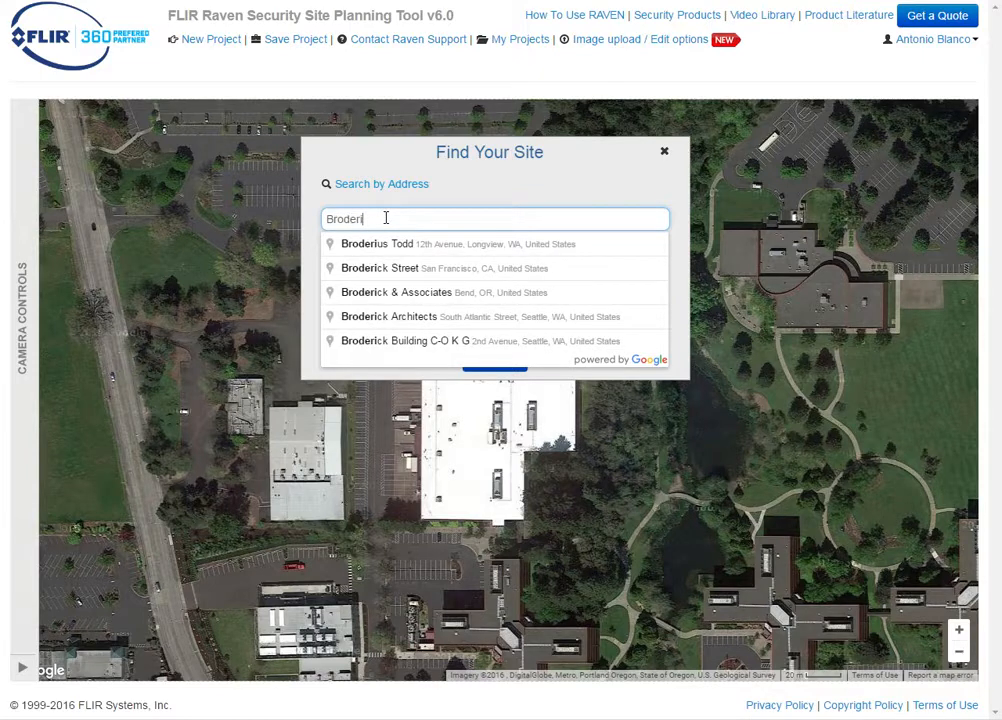
text(ck park)
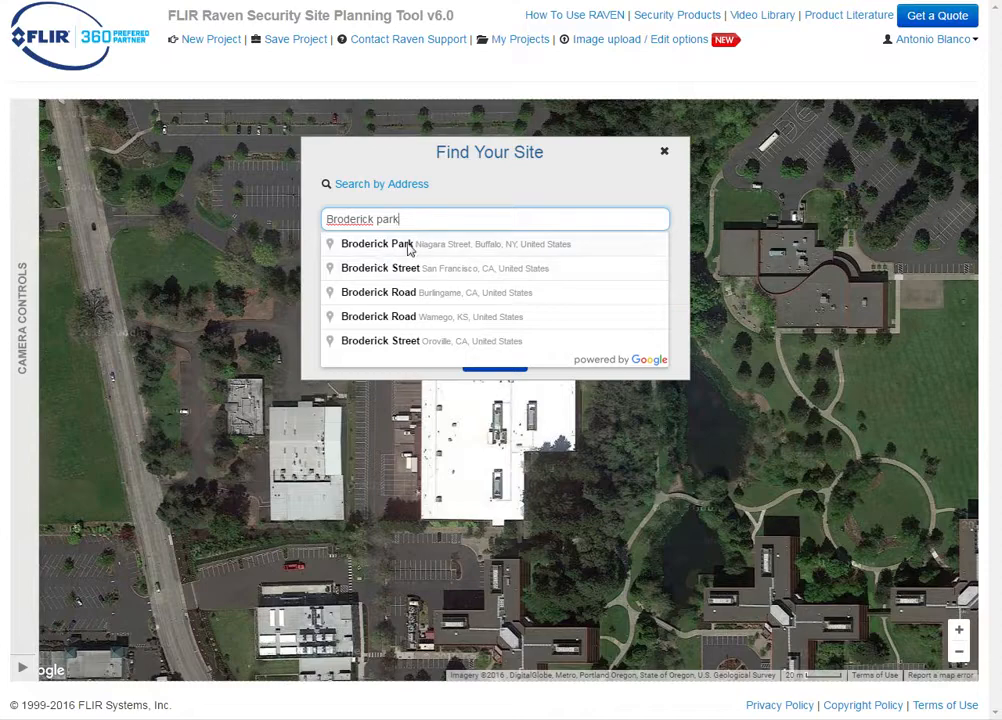
click(486, 248)
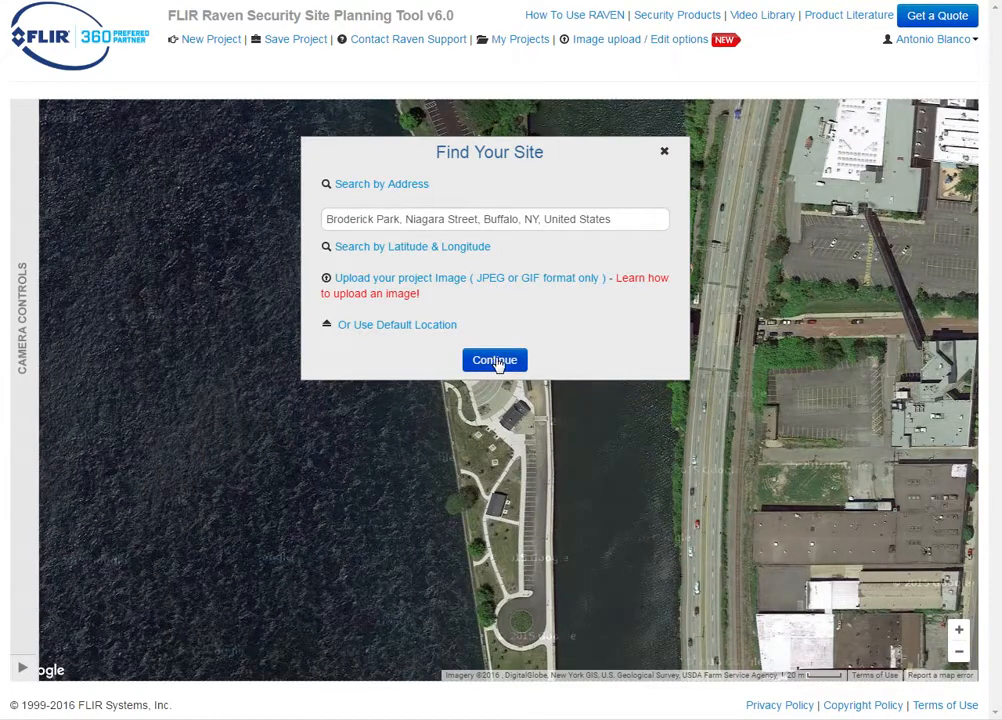
click(495, 360)
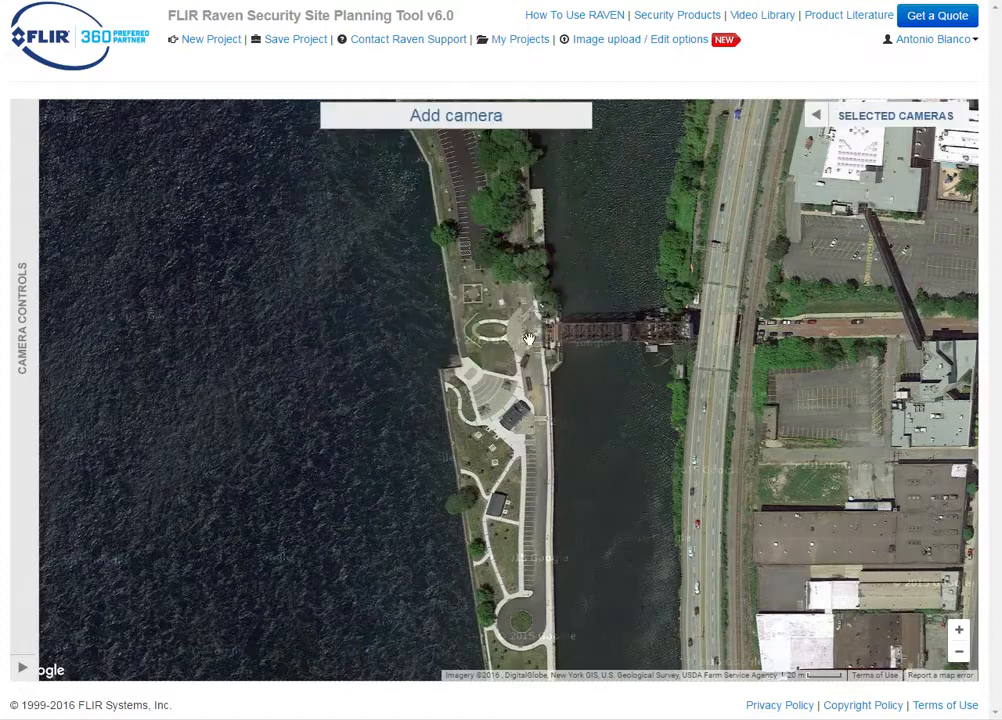
Add an FC-617ID (17° × 14°) 500m camera and place it at the southwest corner of the park's southern lawn.
mouse_move(447, 110)
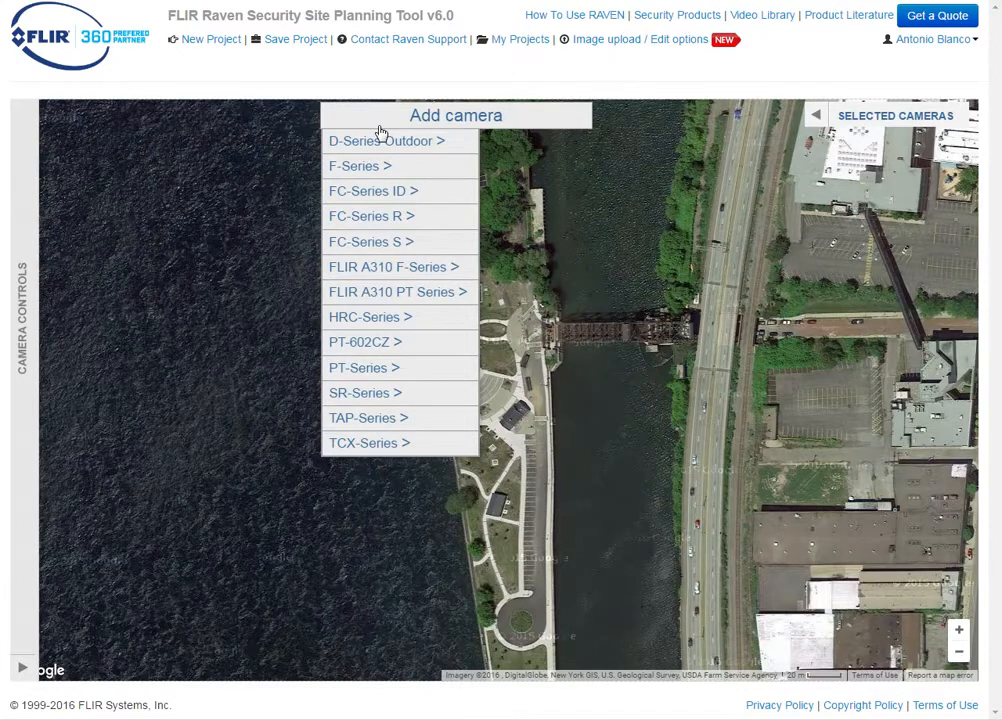
mouse_move(352, 194)
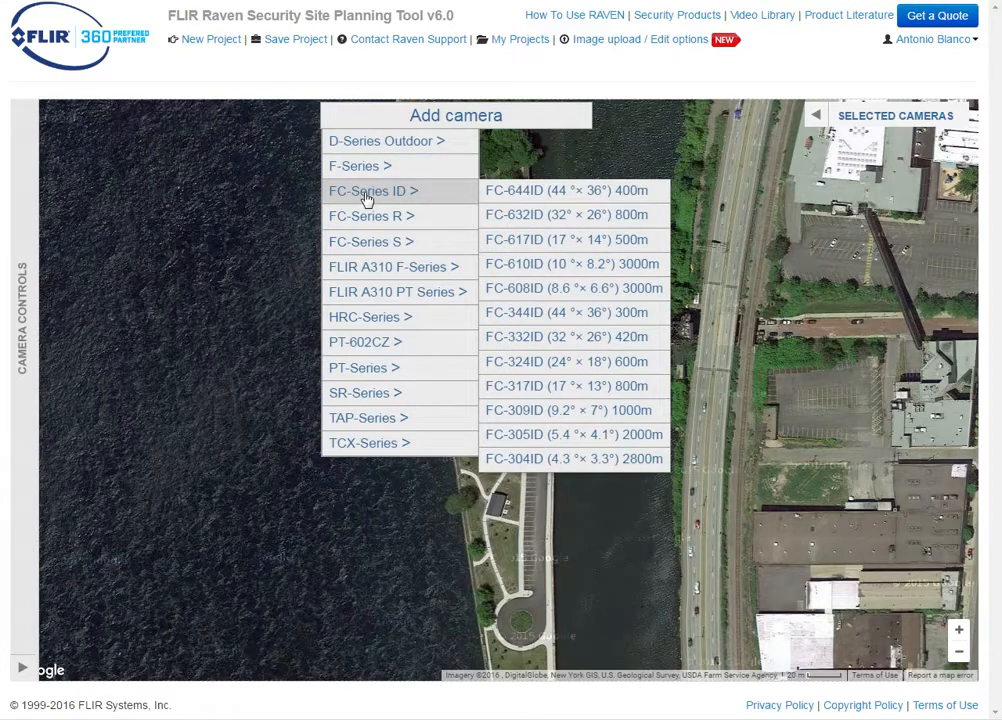
click(533, 244)
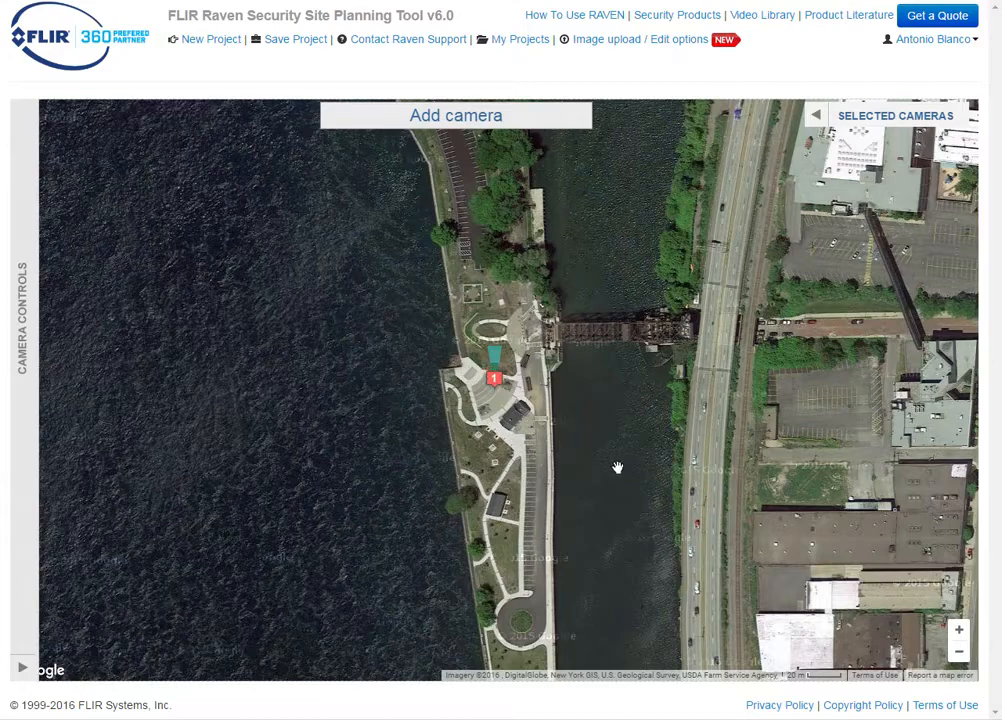
drag(617, 467, 623, 298)
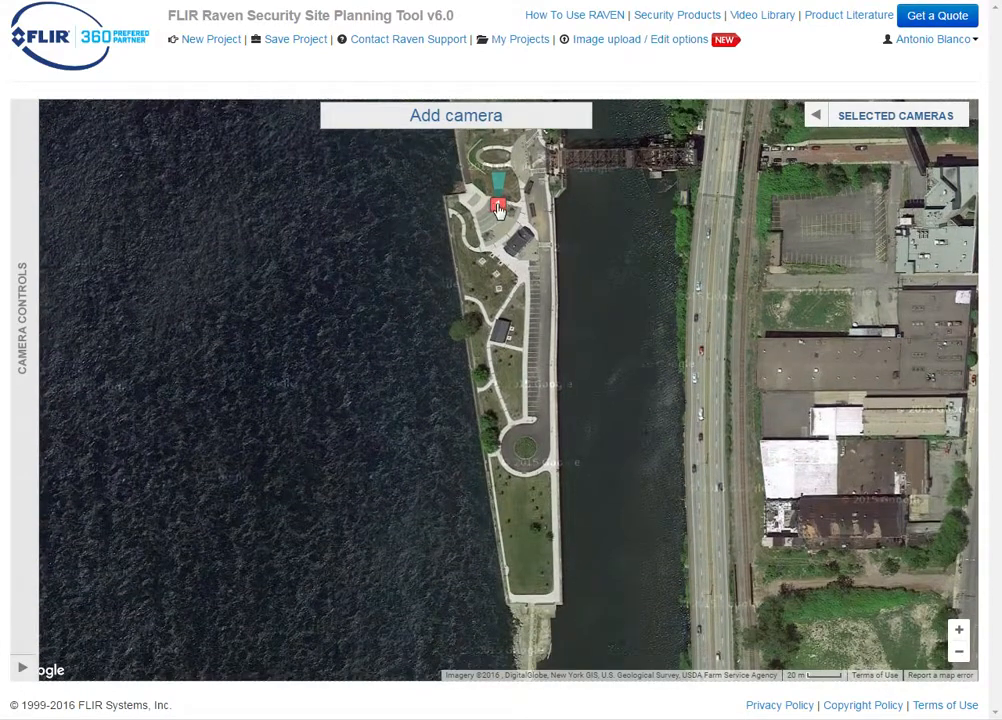
drag(497, 207, 510, 603)
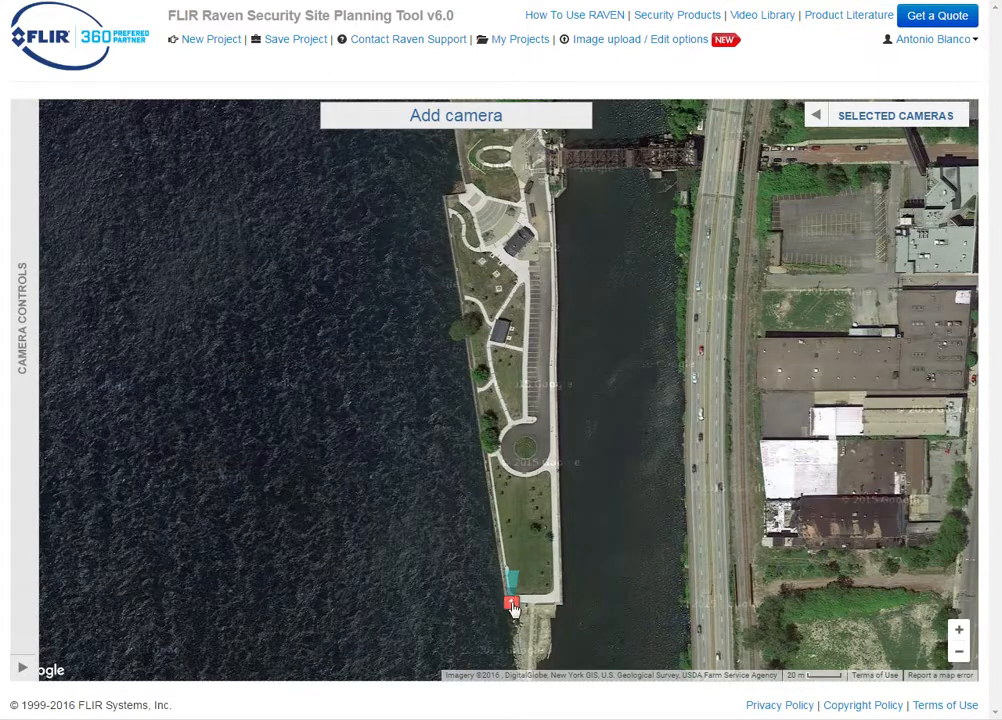
Set camera 1's range to 272 m in its camera details and shift the camera slightly west to the lawn's edge.
click(511, 606)
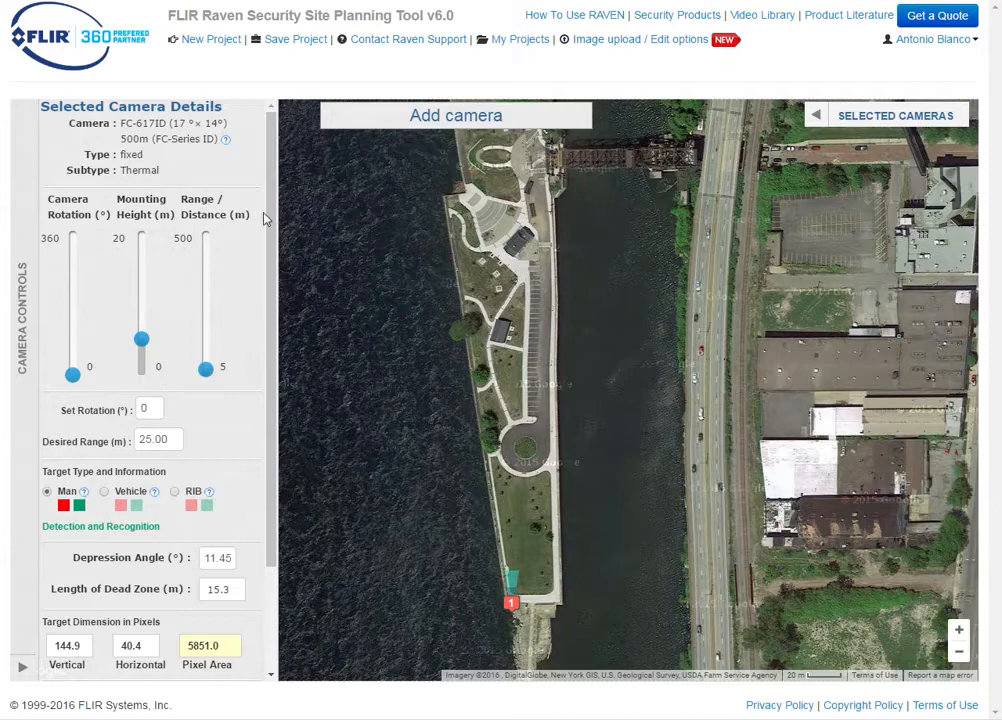
drag(270, 217, 266, 258)
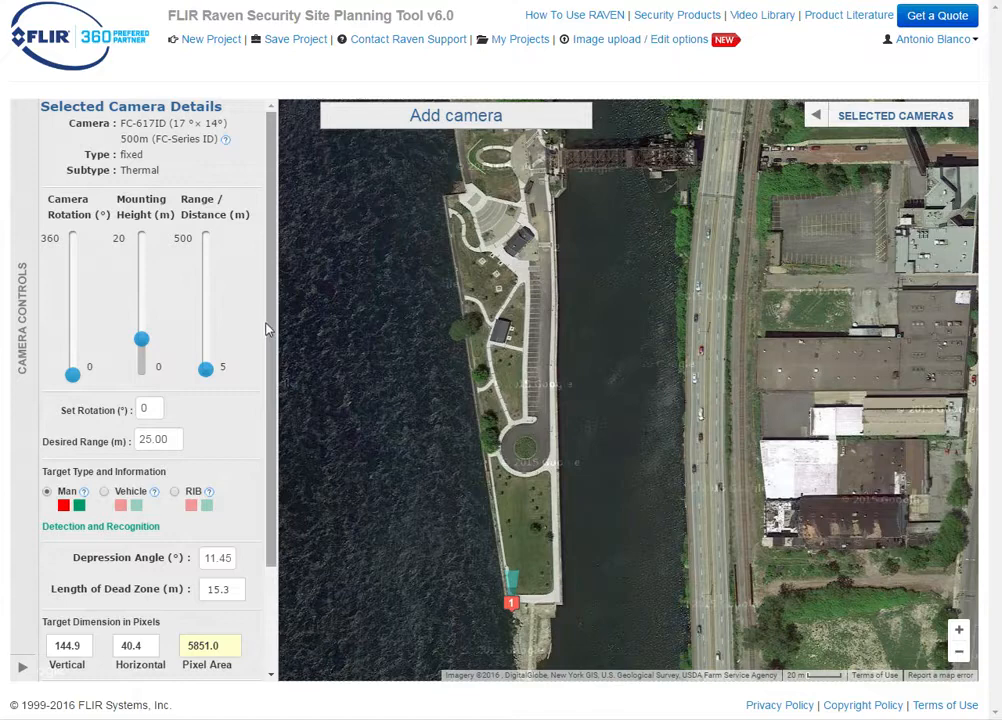
drag(270, 333, 270, 440)
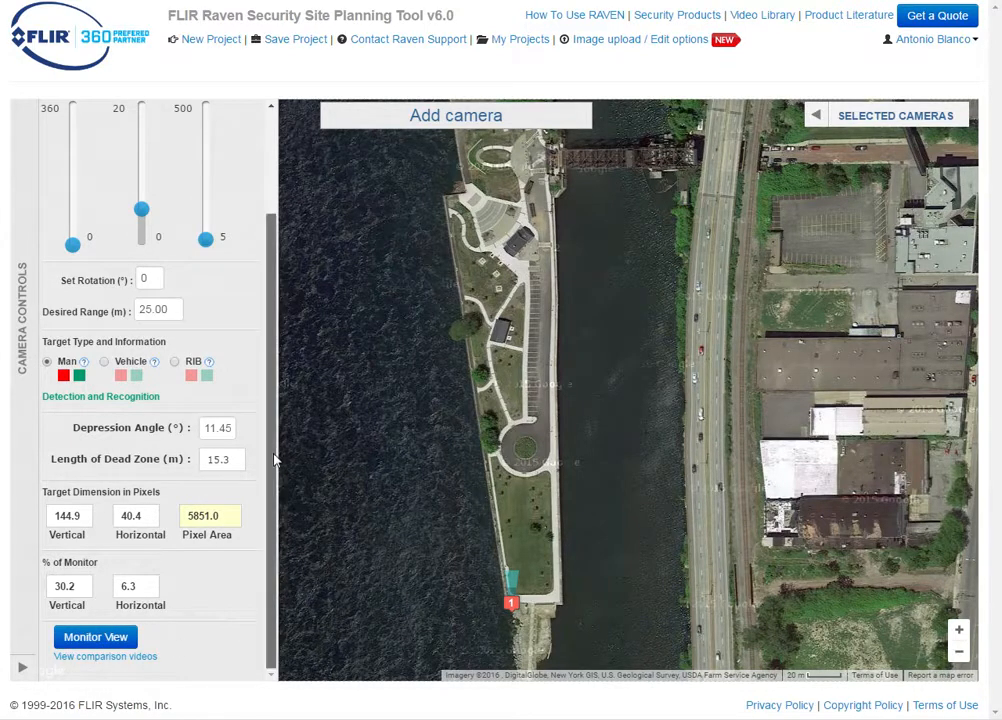
drag(275, 459, 278, 371)
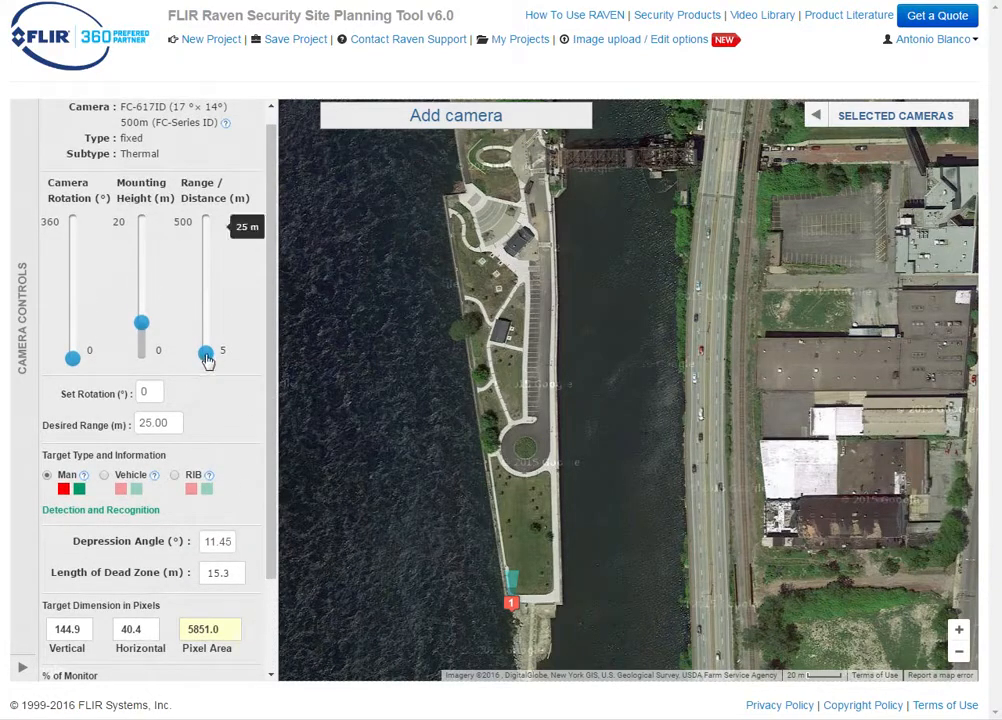
drag(204, 353, 210, 282)
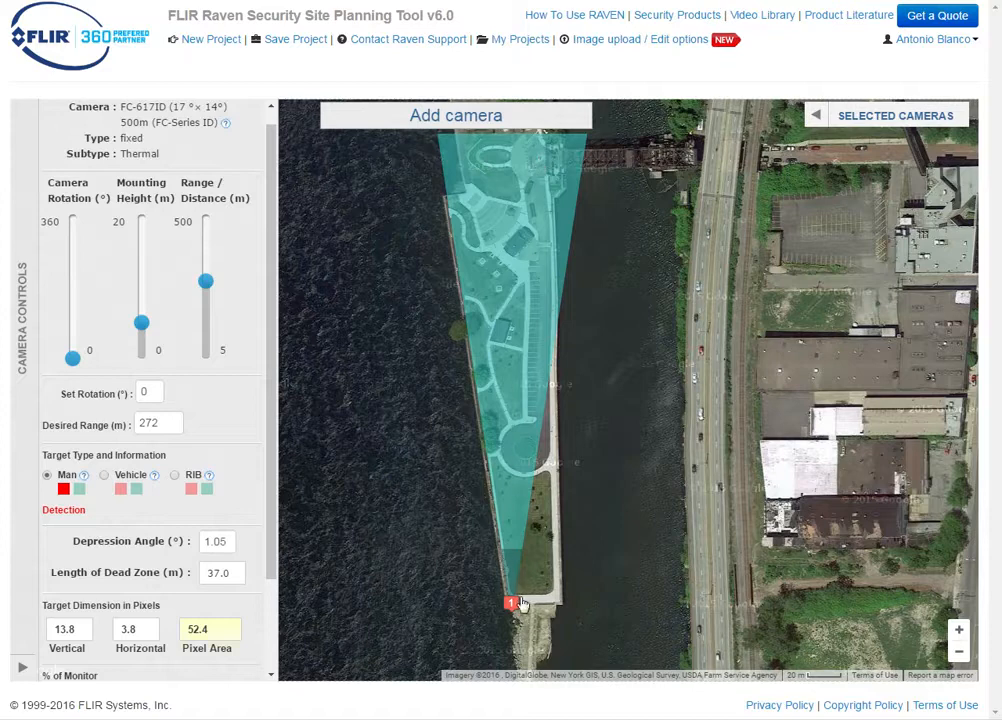
drag(510, 604, 505, 605)
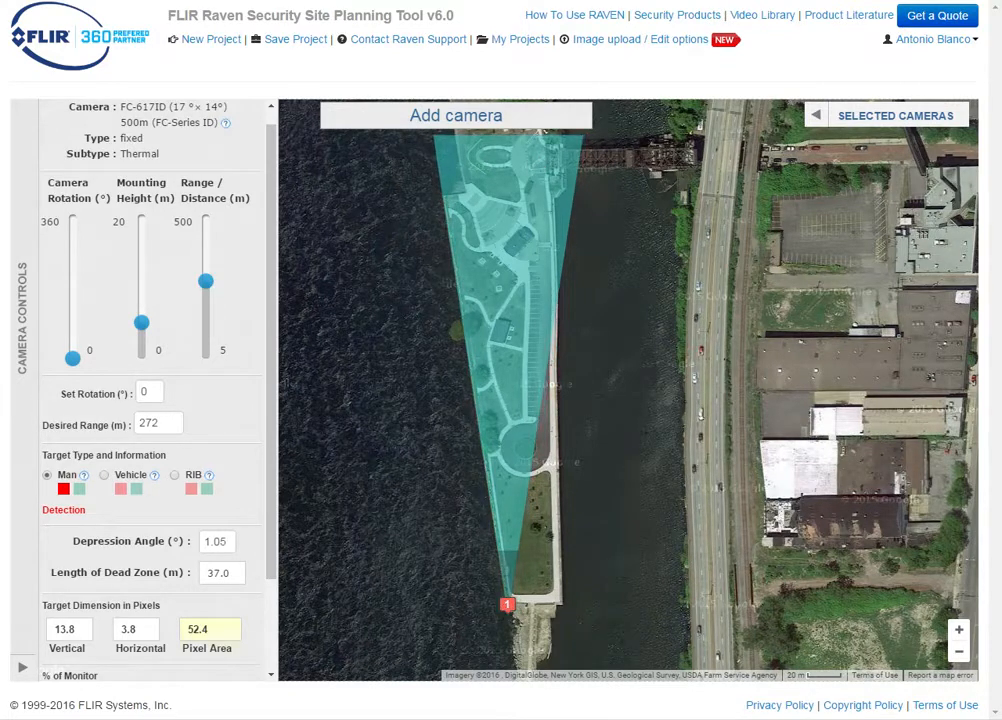
mouse_move(70, 356)
drag(72, 362, 107, 362)
mouse_move(141, 325)
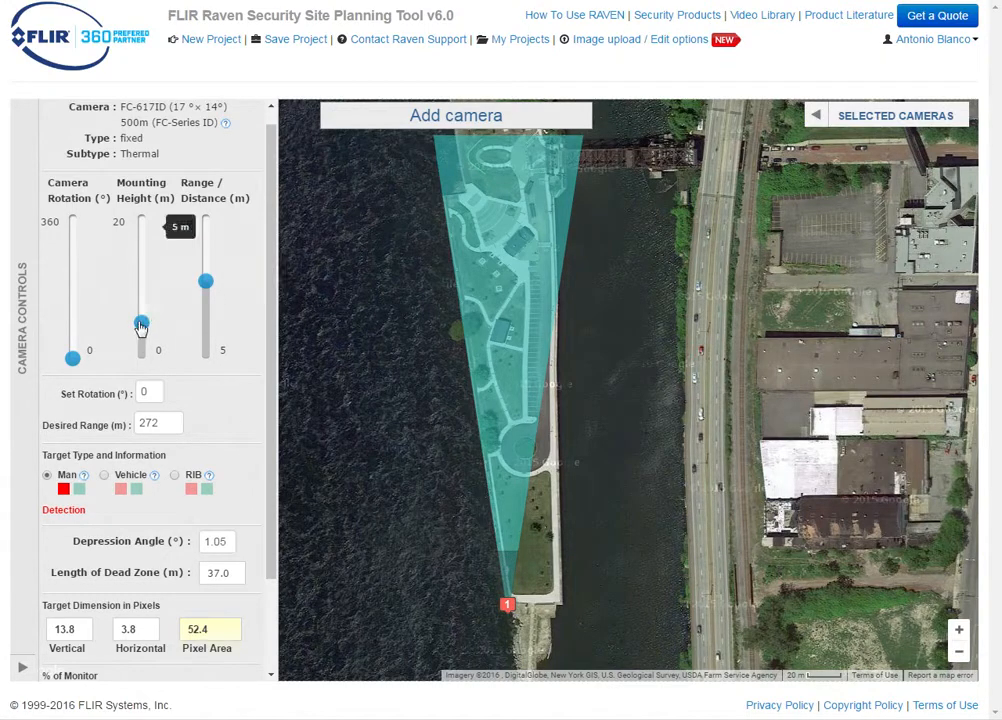
mouse_move(141, 325)
mouse_down()
mouse_move(146, 281)
mouse_move(141, 350)
mouse_move(144, 332)
mouse_up()
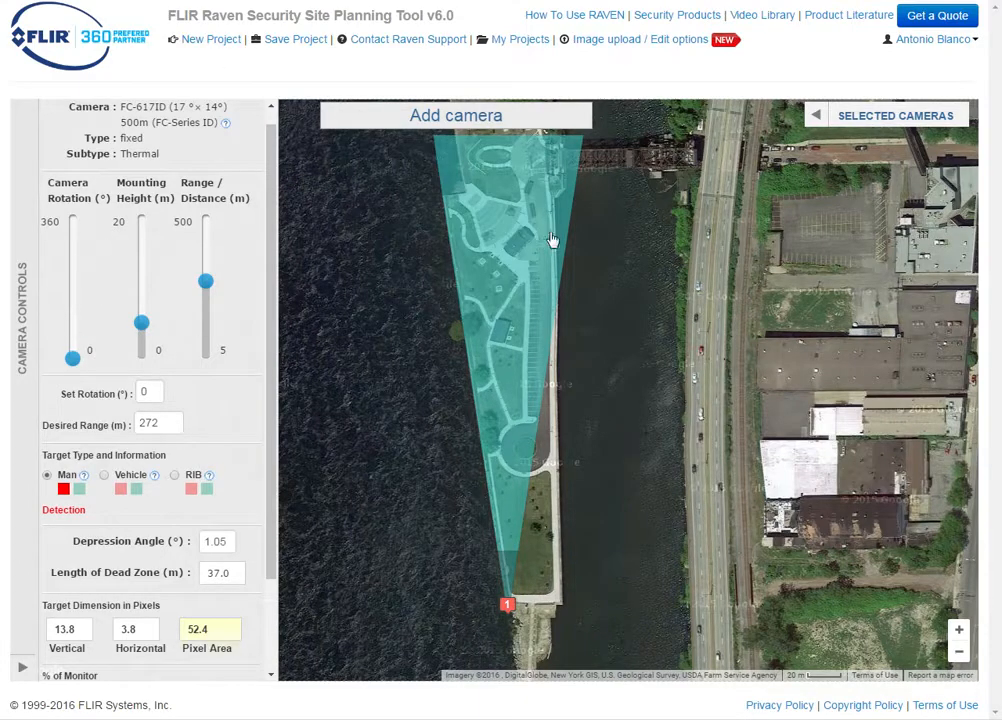
Add a second FC-617ID (17° × 14°) 500m camera and place it on the park's east edge beside the bridge.
click(459, 119)
mouse_move(368, 191)
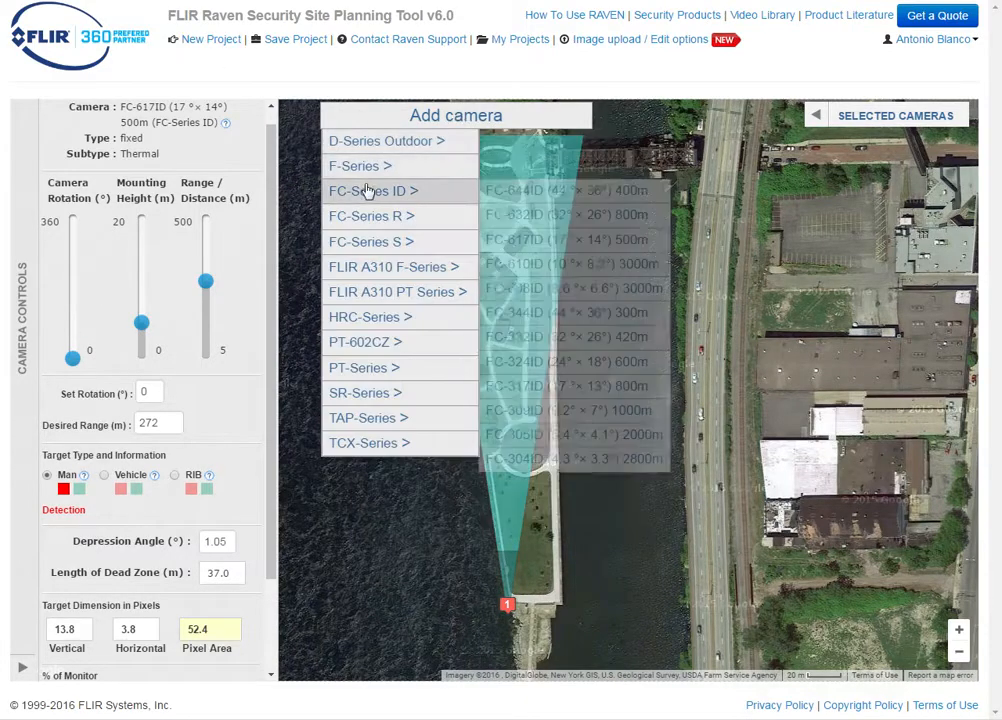
click(513, 241)
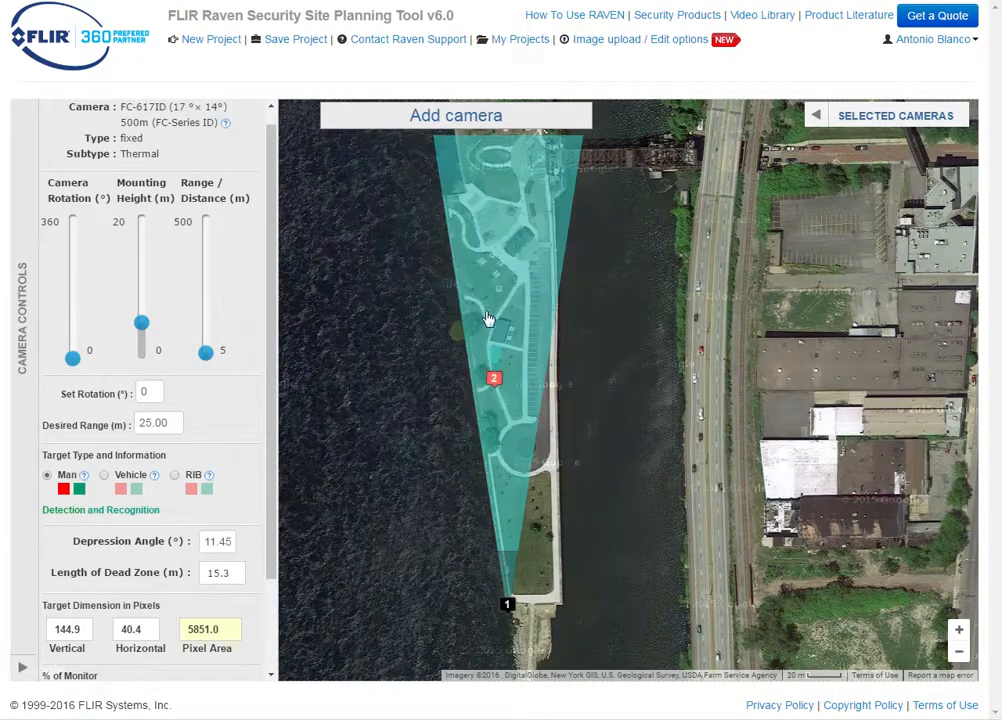
mouse_move(552, 224)
mouse_down()
mouse_move(546, 146)
mouse_move(546, 198)
mouse_up()
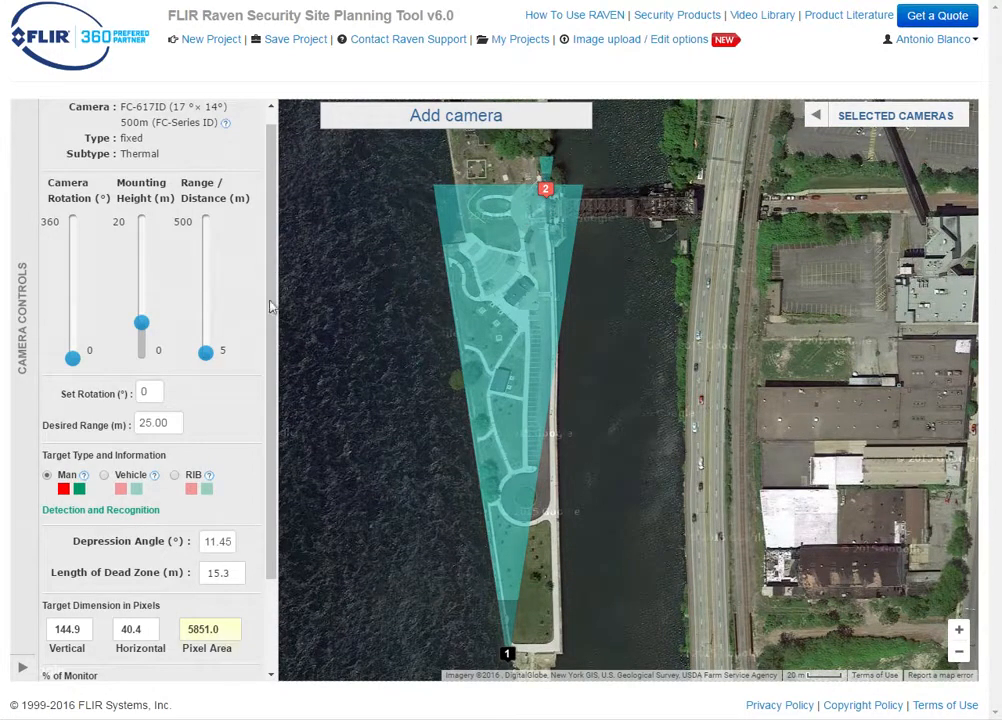
Rotate camera 2 to 182° and set its range to 264 m, then nudge its position slightly north.
drag(73, 356, 73, 348)
drag(207, 354, 206, 334)
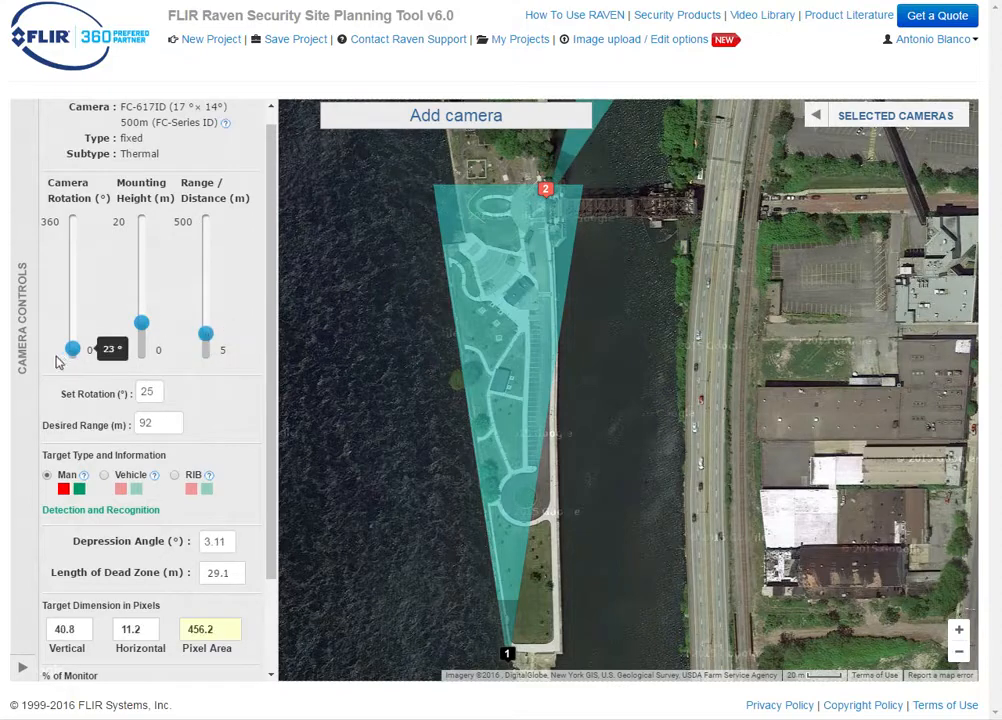
drag(76, 354, 80, 293)
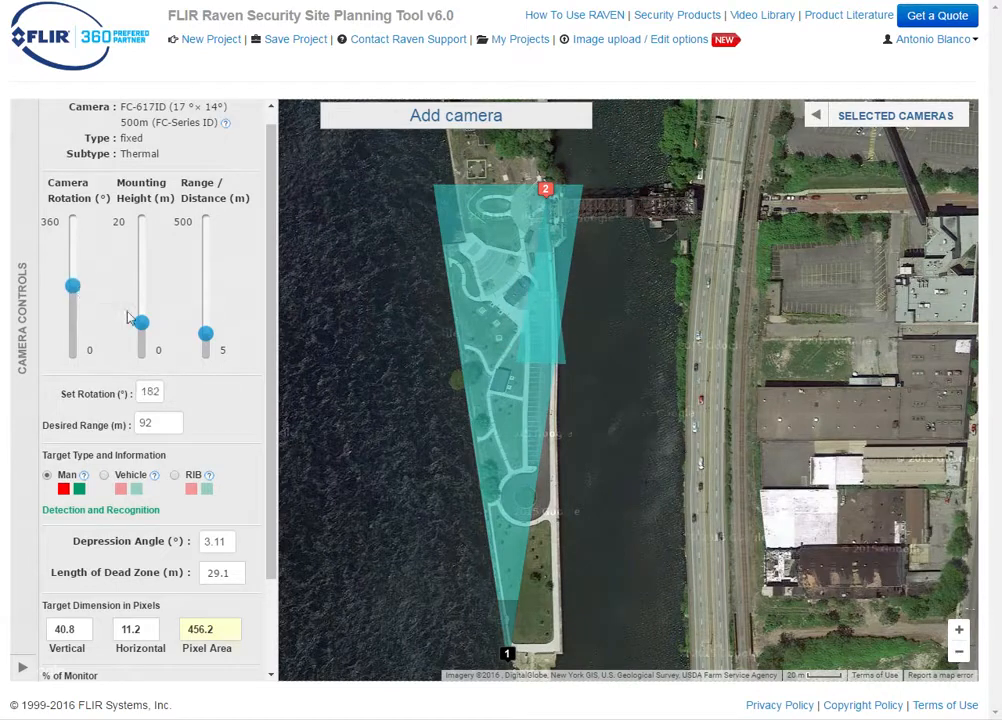
drag(208, 338, 214, 289)
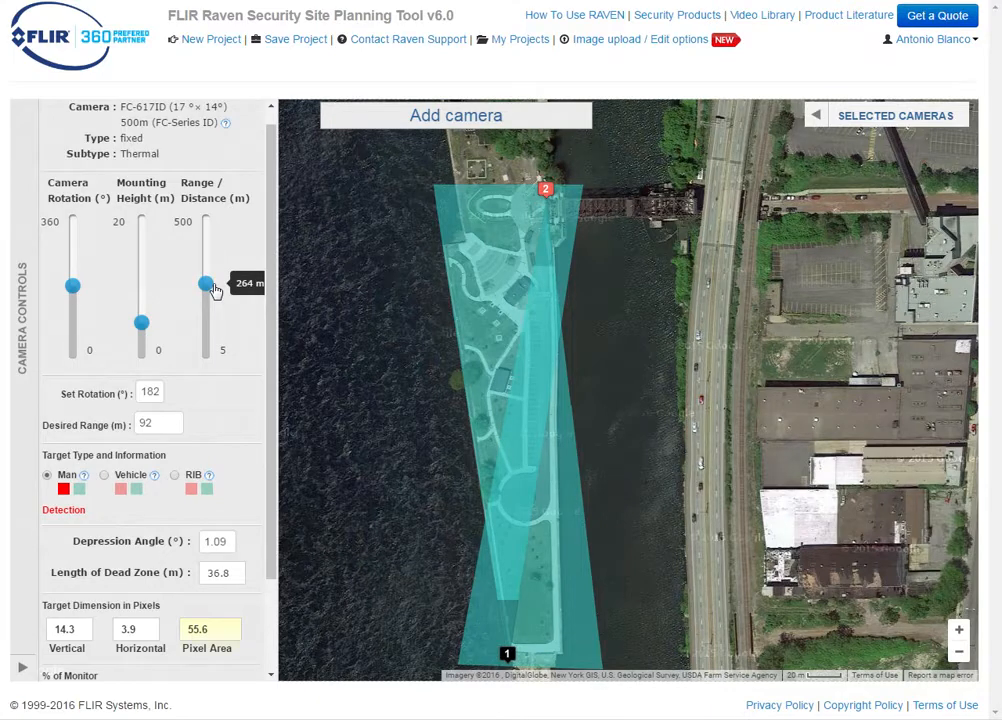
drag(214, 289, 214, 289)
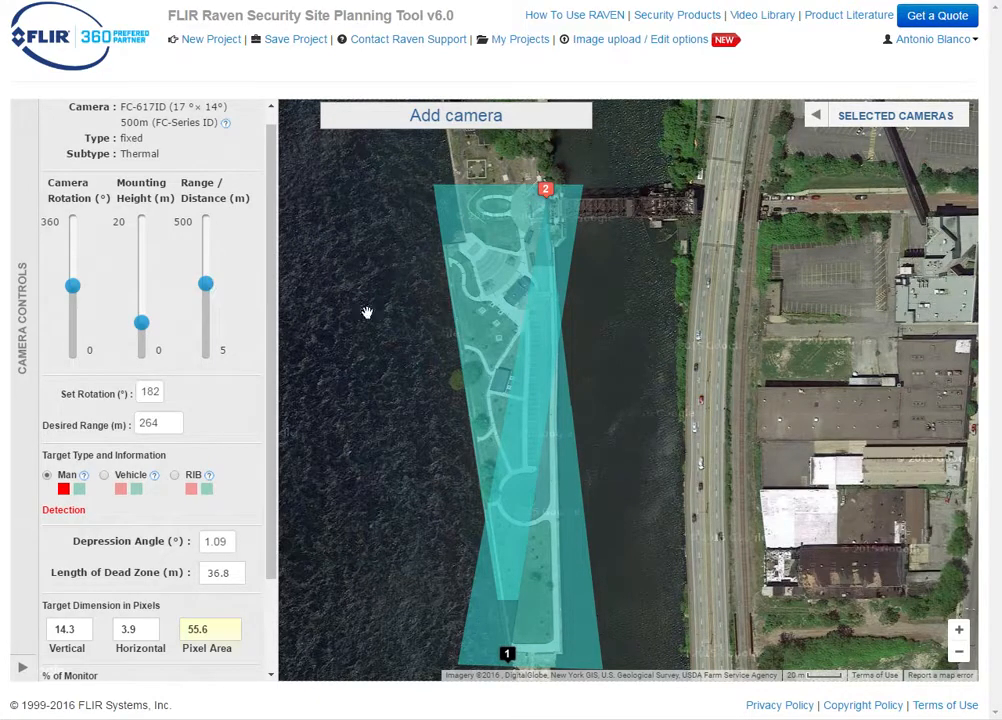
drag(543, 188, 543, 187)
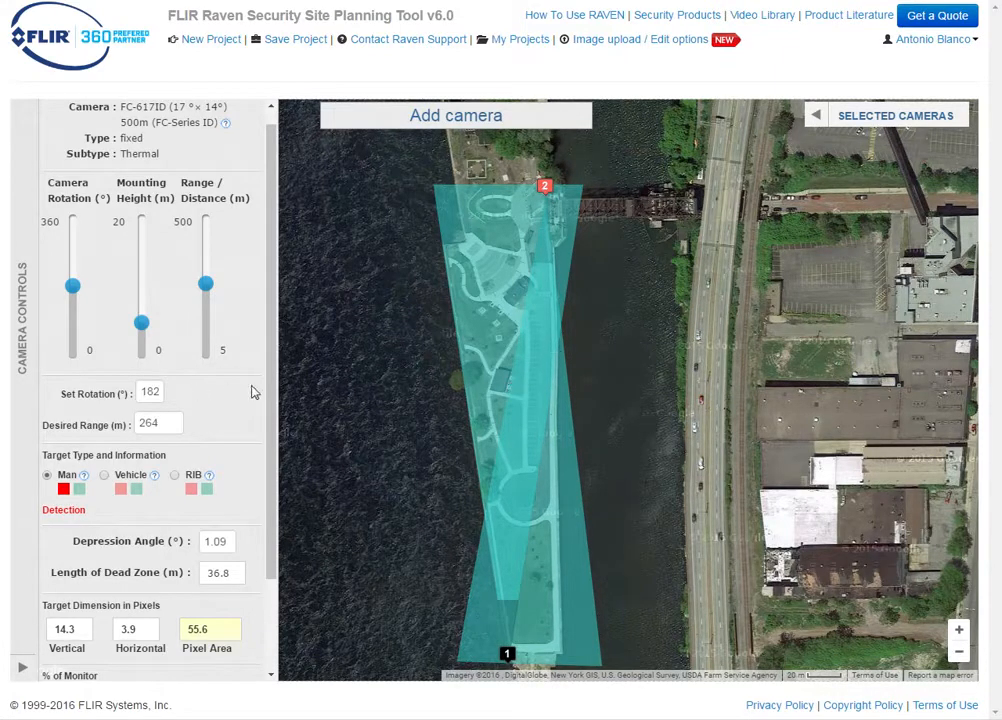
Add a D-645 (45° × 37°) 600m pan-tilt-zoom camera at the park's roundabout with a range of 48 m.
mouse_move(148, 331)
click(445, 117)
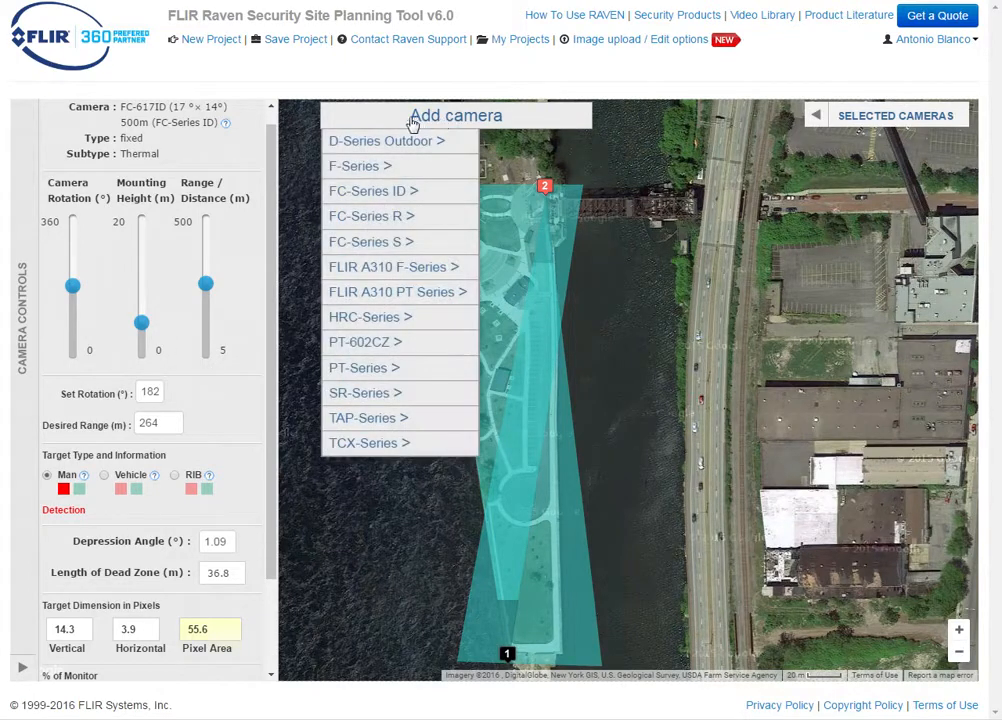
mouse_move(353, 146)
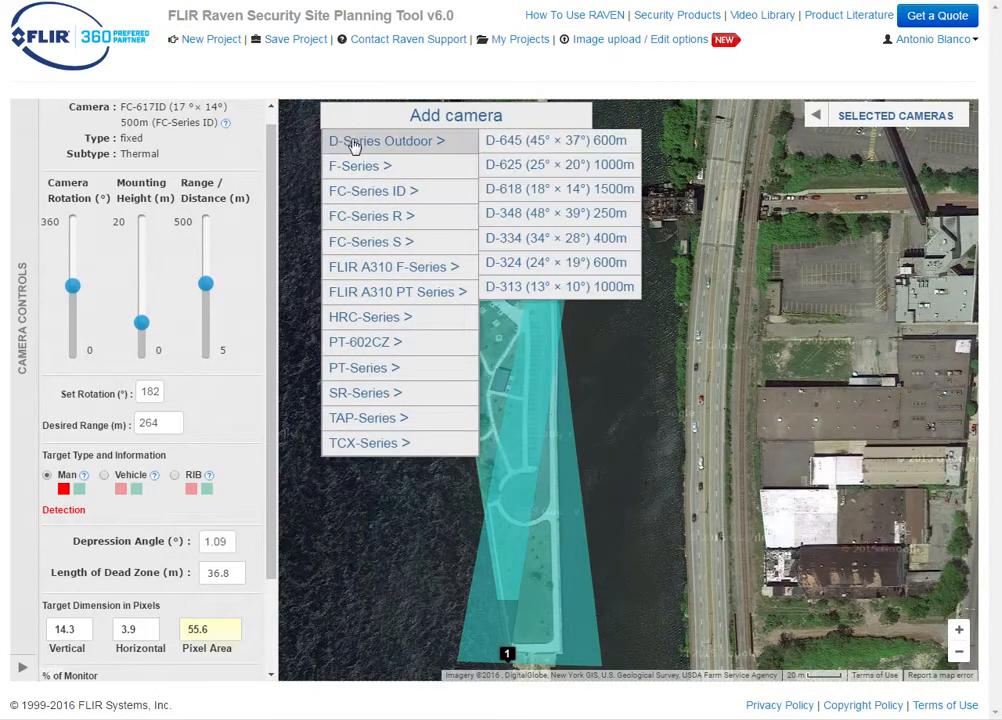
click(543, 143)
drag(497, 392, 521, 492)
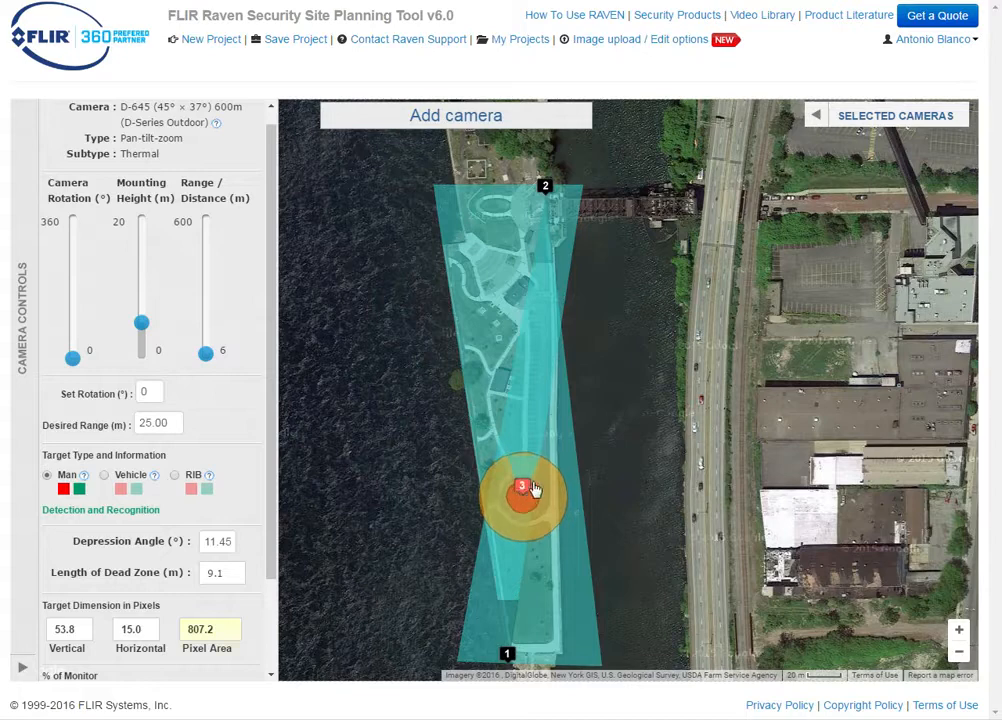
drag(207, 353, 206, 350)
Add an FC-690S (90° × 69°) 200m camera on the park's west edge by the amphitheatre with a range of 62 m.
click(464, 117)
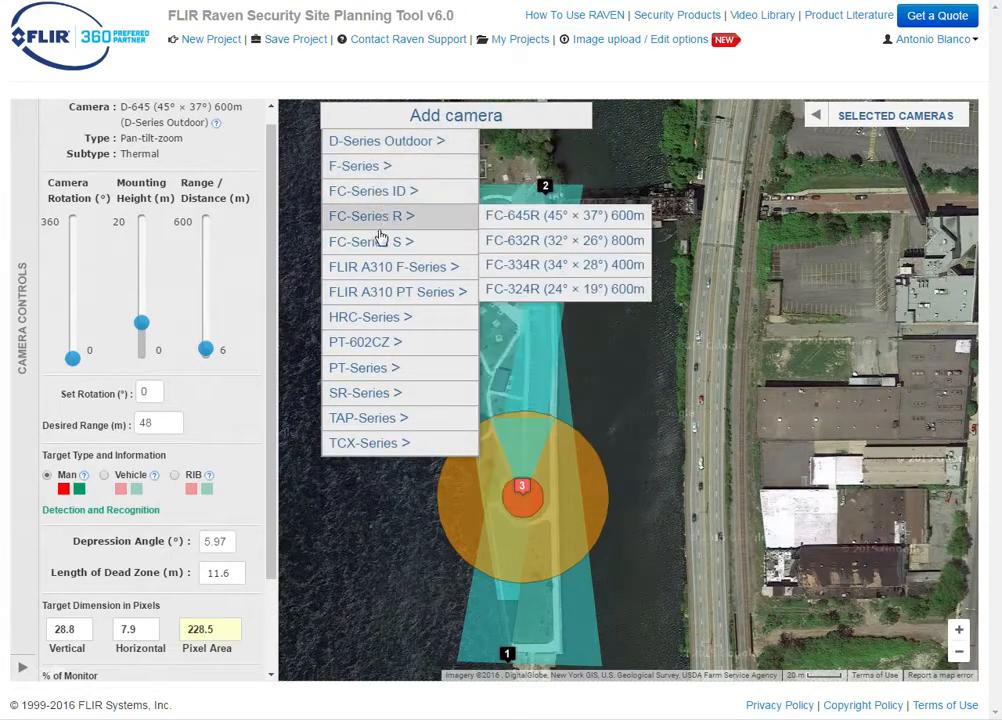
mouse_move(380, 243)
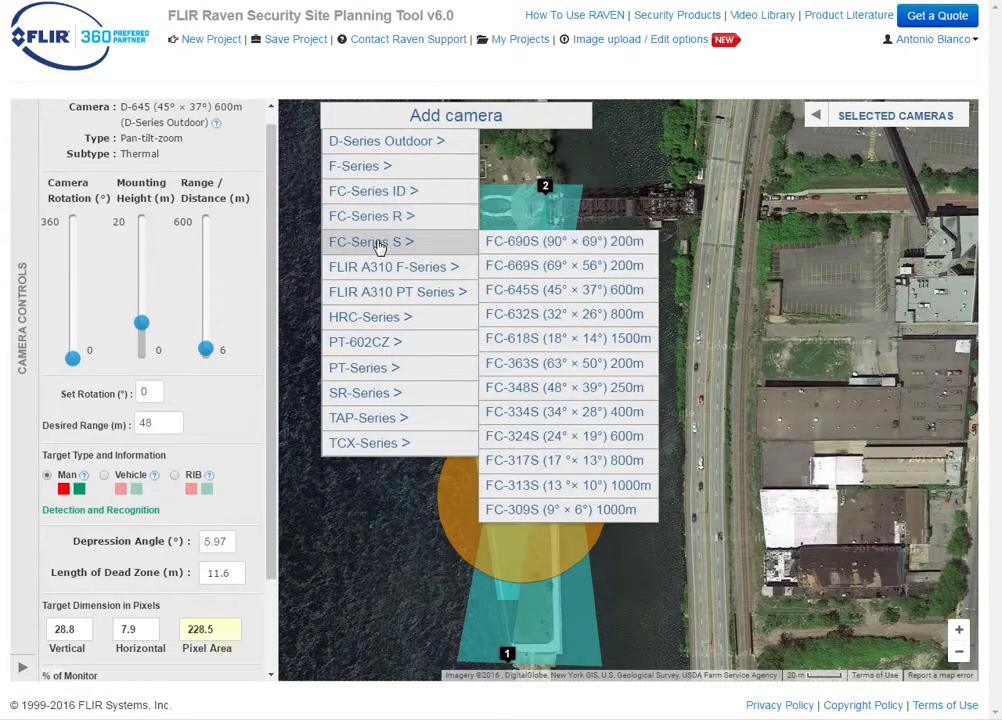
click(529, 251)
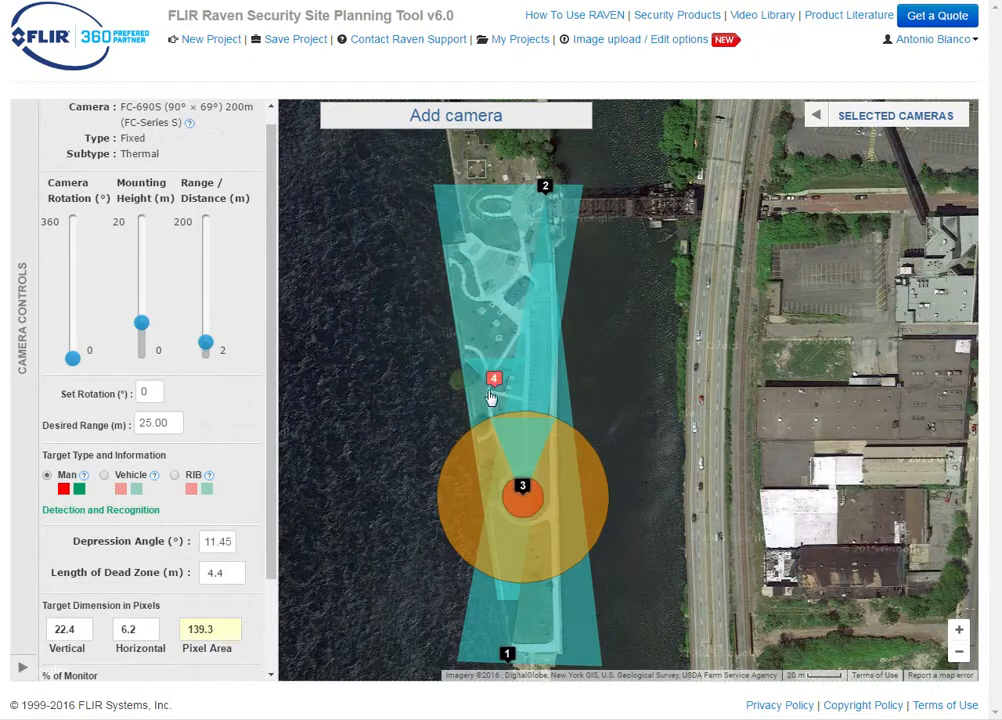
mouse_move(489, 380)
mouse_down()
mouse_move(453, 201)
mouse_move(460, 242)
mouse_up()
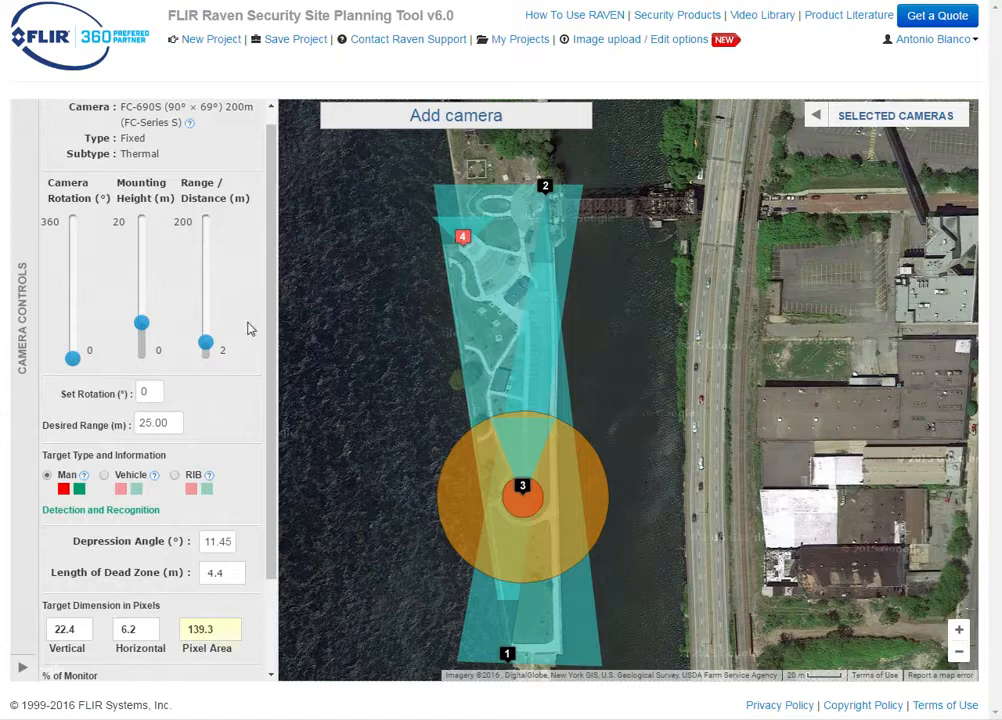
drag(205, 342, 206, 314)
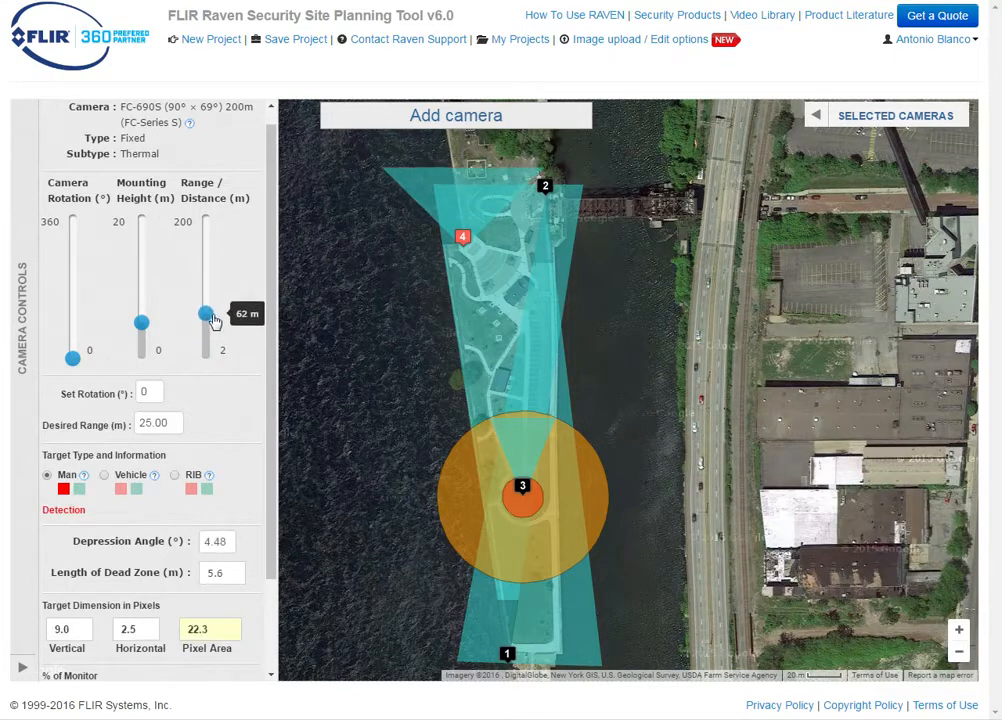
Rotate camera 4 to 135° with a range of 64 m and move it slightly north along the park's west edge.
drag(72, 357, 86, 304)
drag(461, 238, 461, 227)
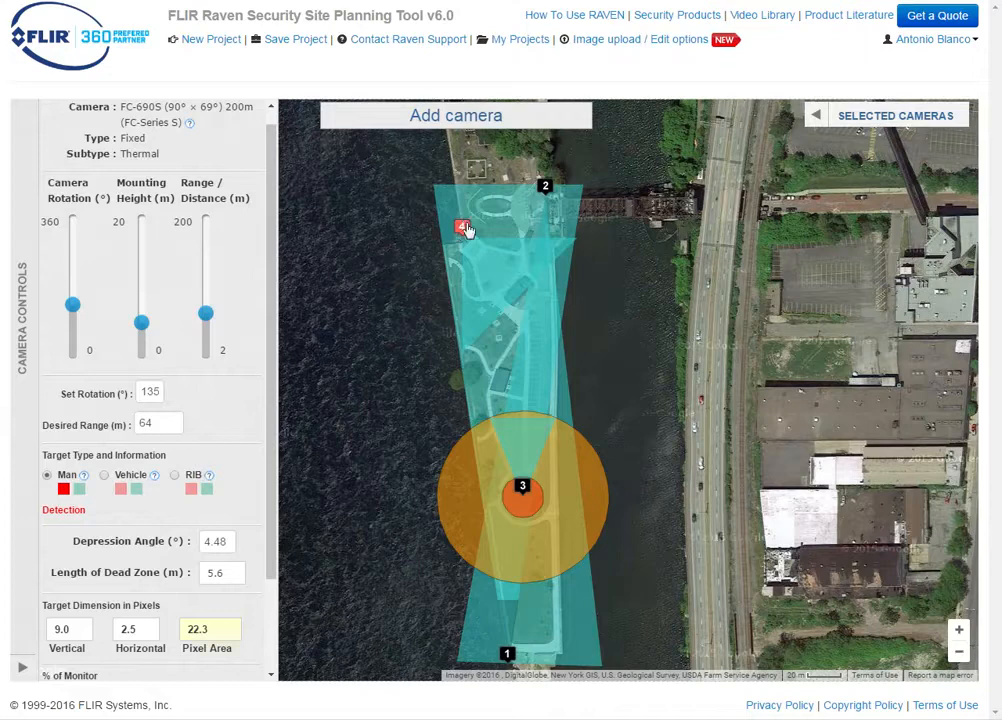
drag(669, 452, 664, 423)
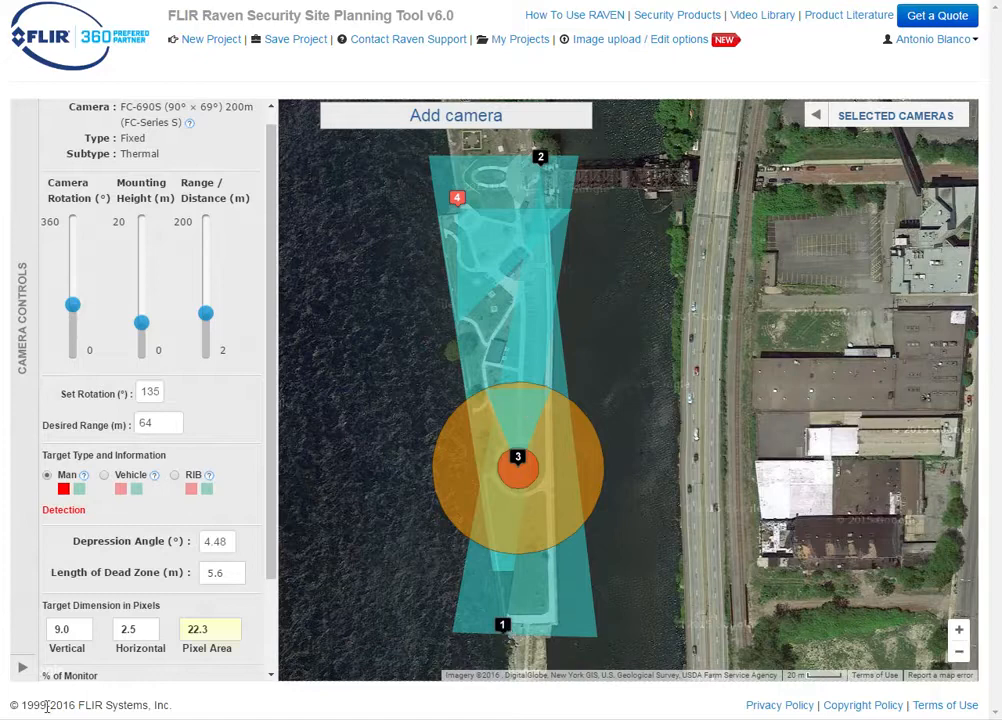
Hide the camera controls, show the list of selected cameras, and match the numbered map markers to their entries.
click(504, 628)
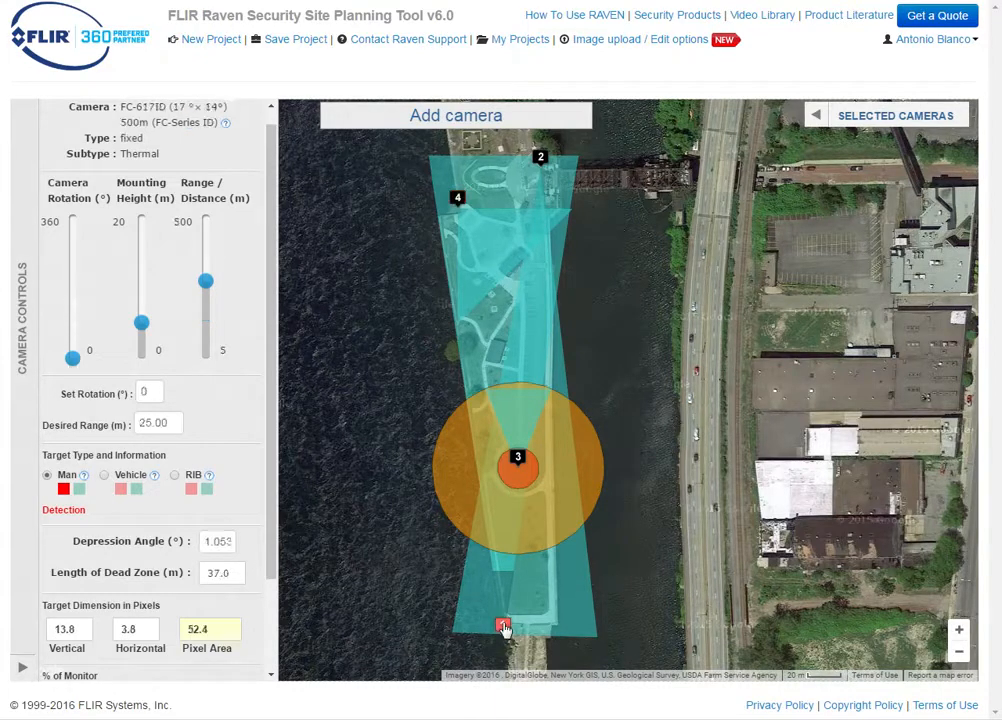
click(504, 627)
click(504, 628)
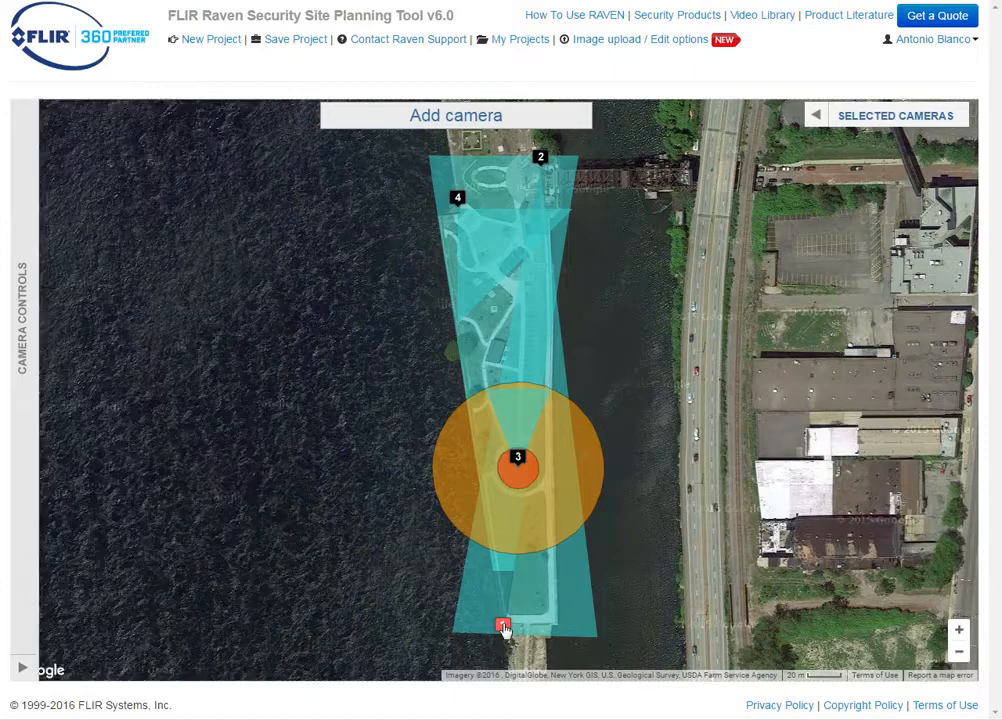
click(818, 118)
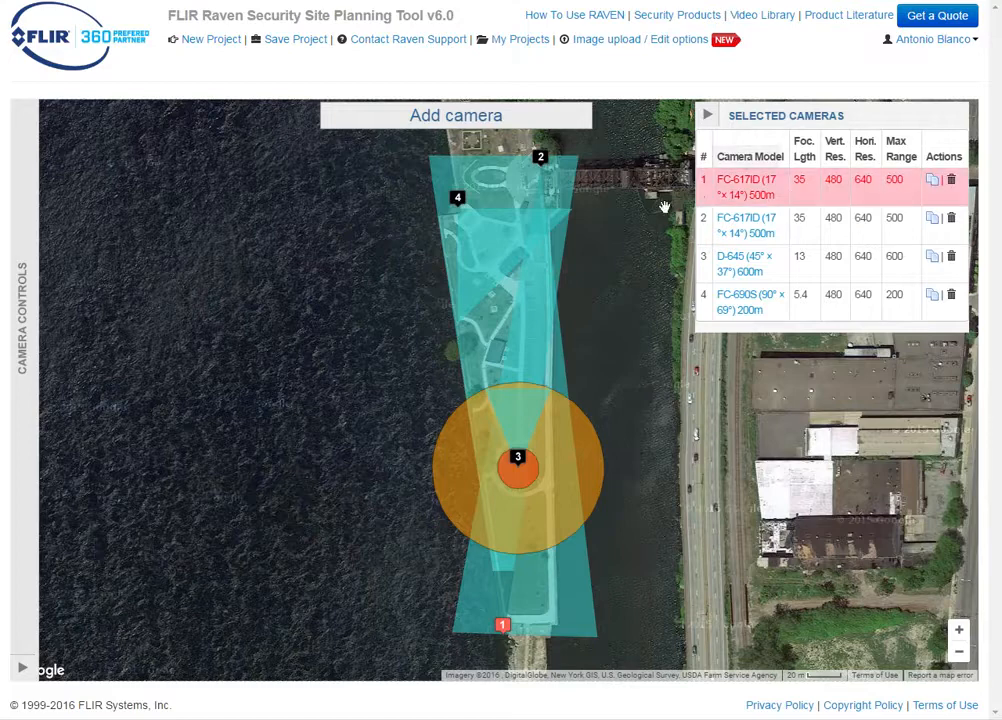
click(849, 188)
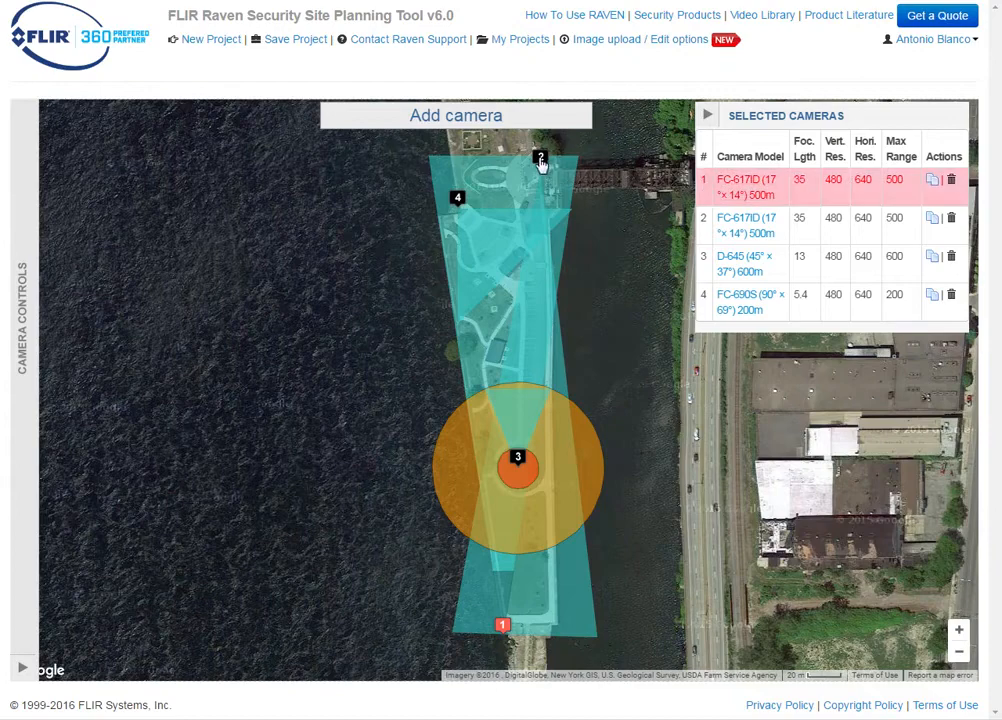
click(540, 160)
click(457, 197)
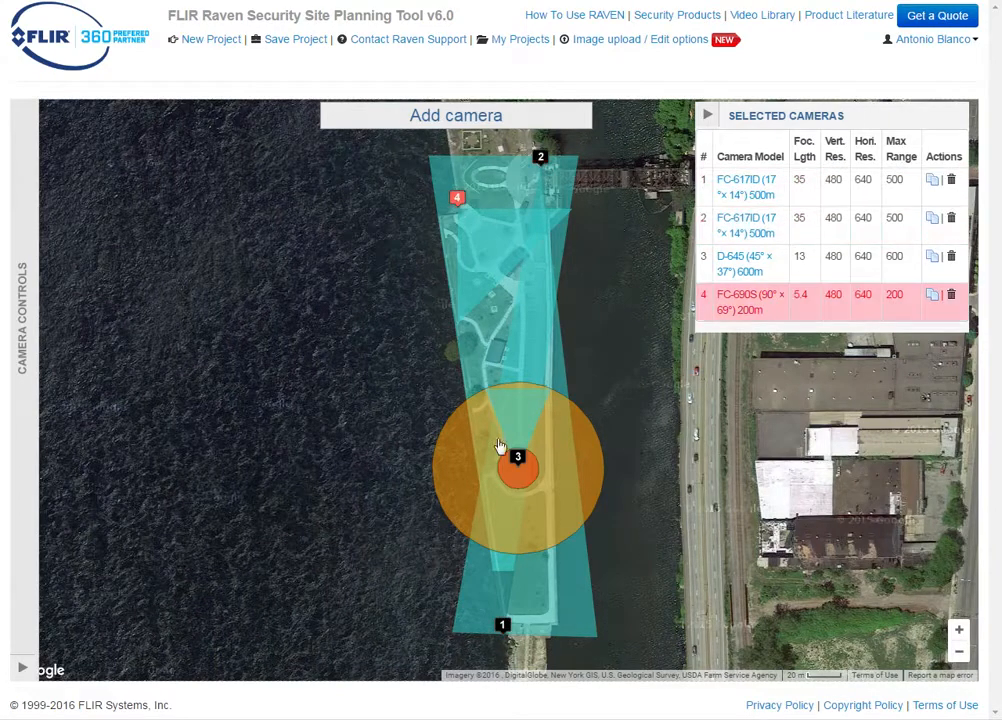
click(519, 462)
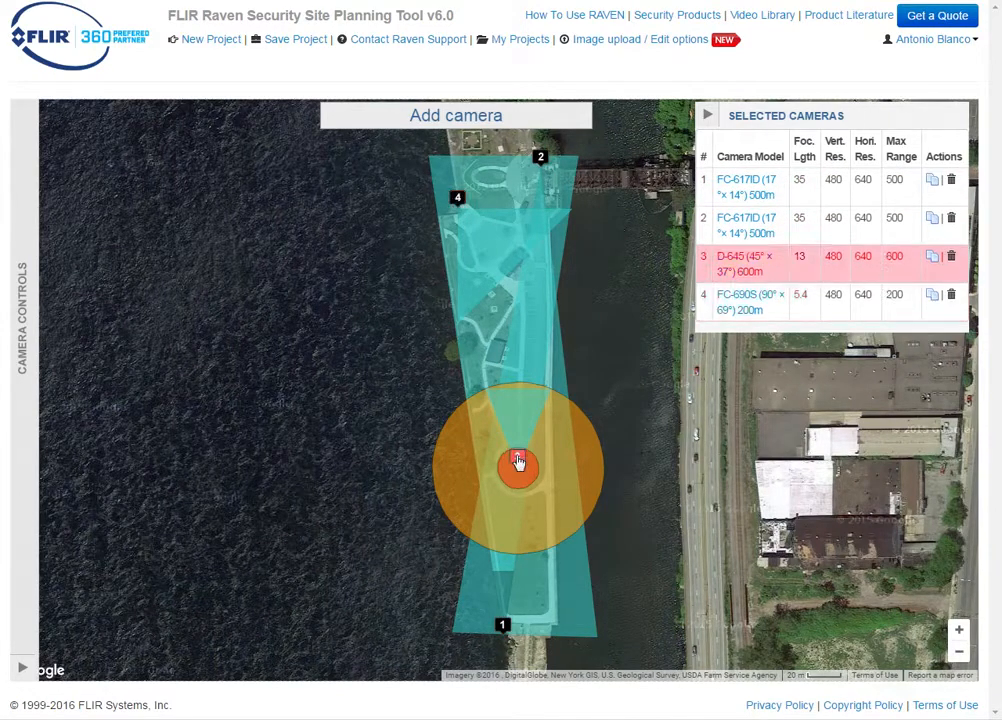
click(503, 626)
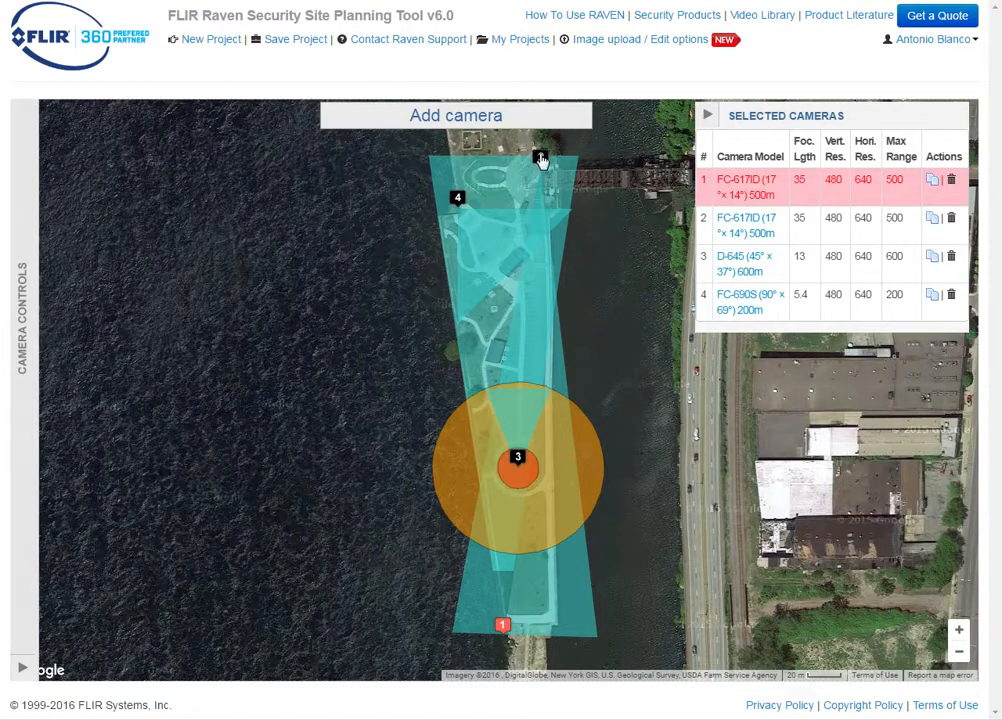
Read the product descriptions of the FC-617ID and D-645 cameras, then collapse the list of selected cameras.
click(750, 226)
click(746, 270)
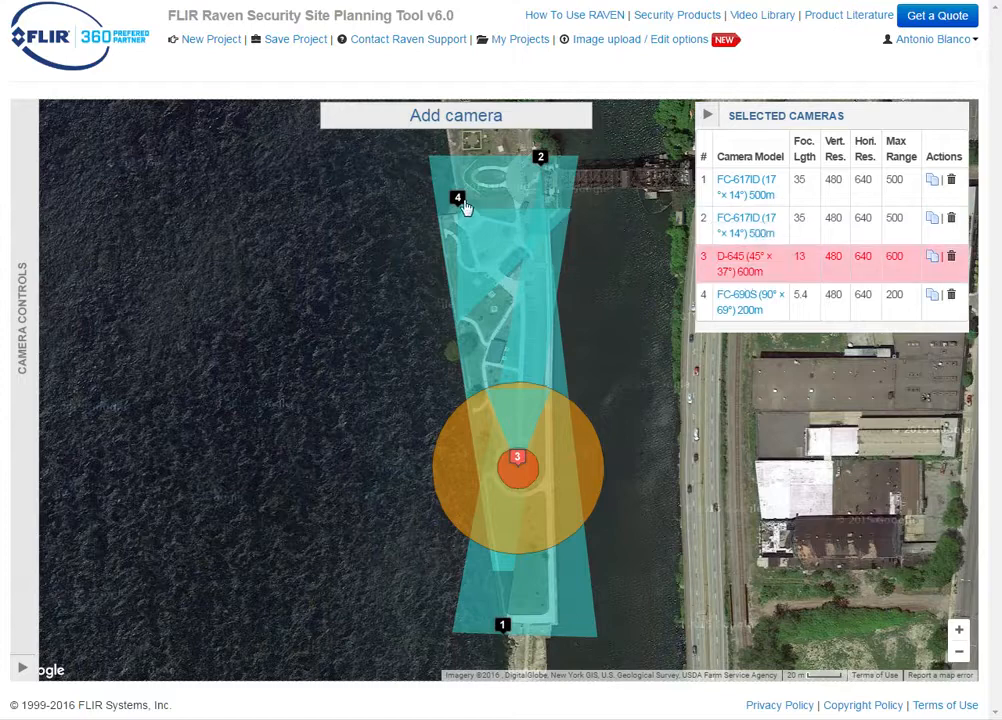
click(459, 199)
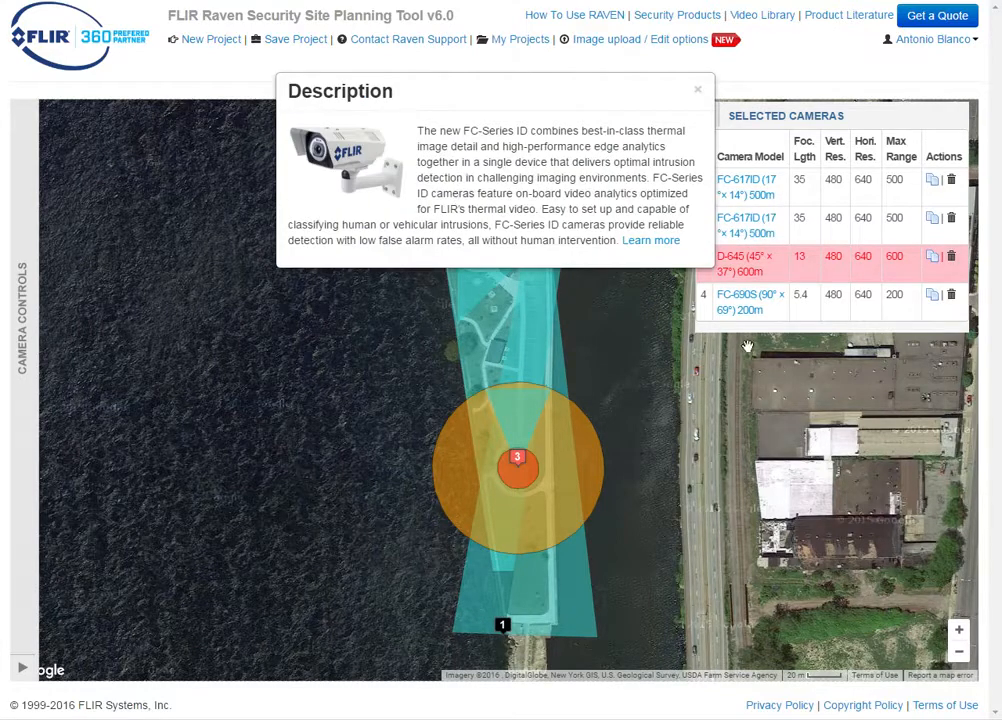
click(697, 91)
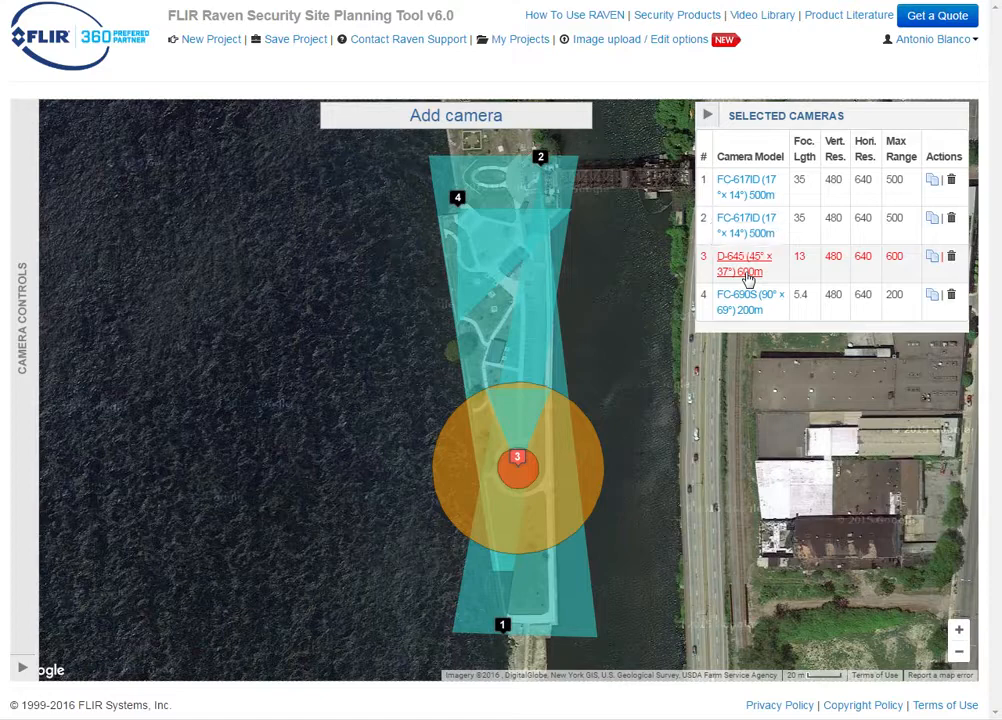
click(748, 278)
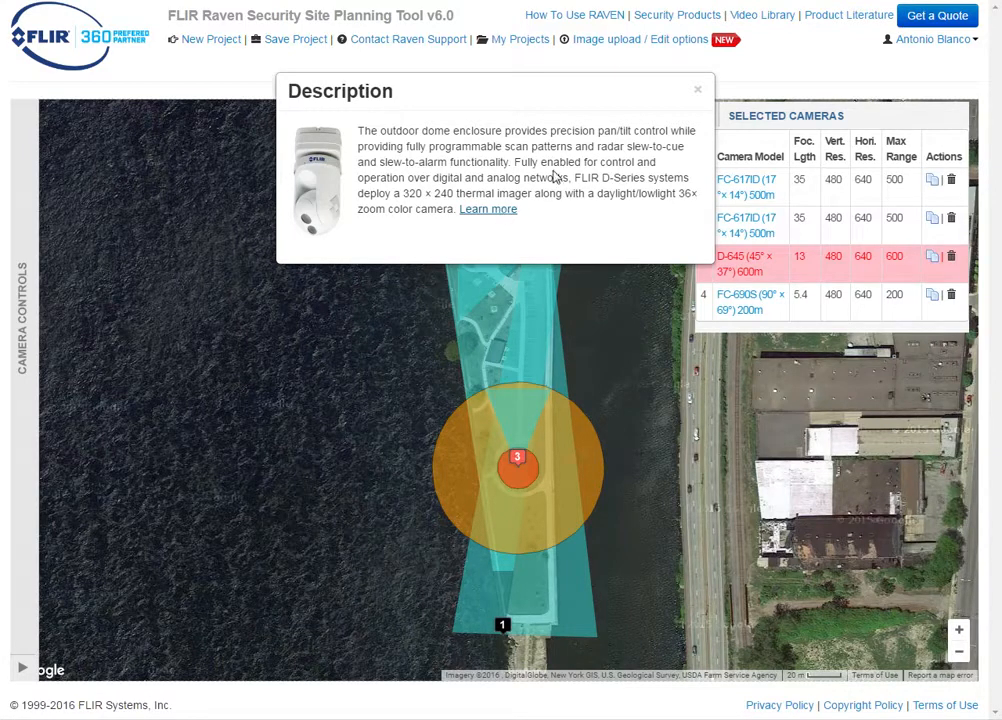
click(697, 90)
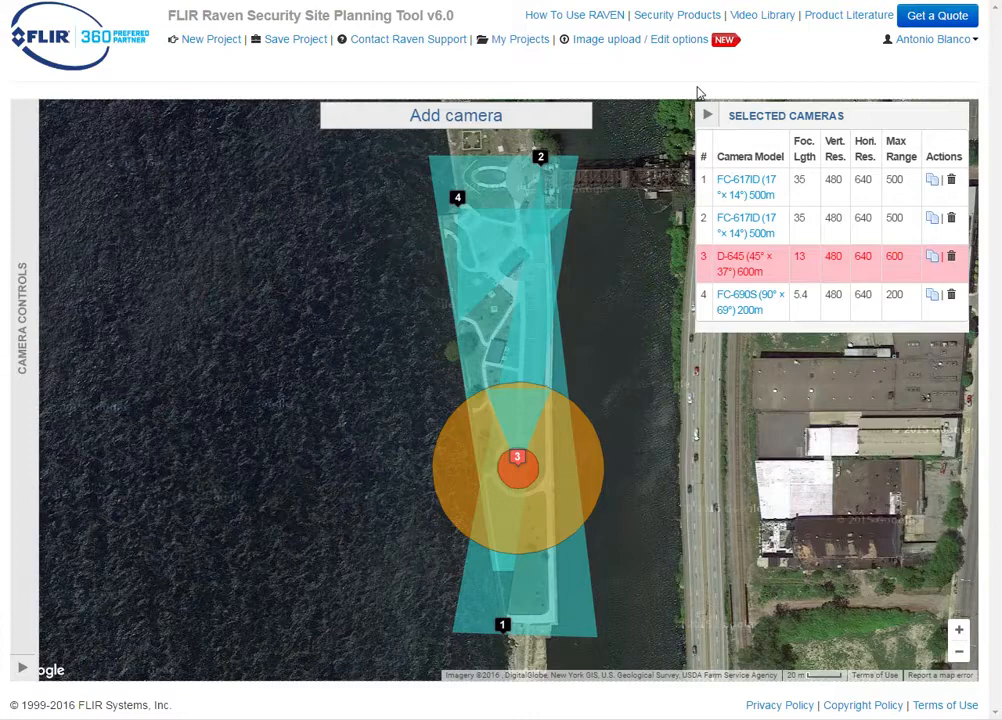
click(707, 115)
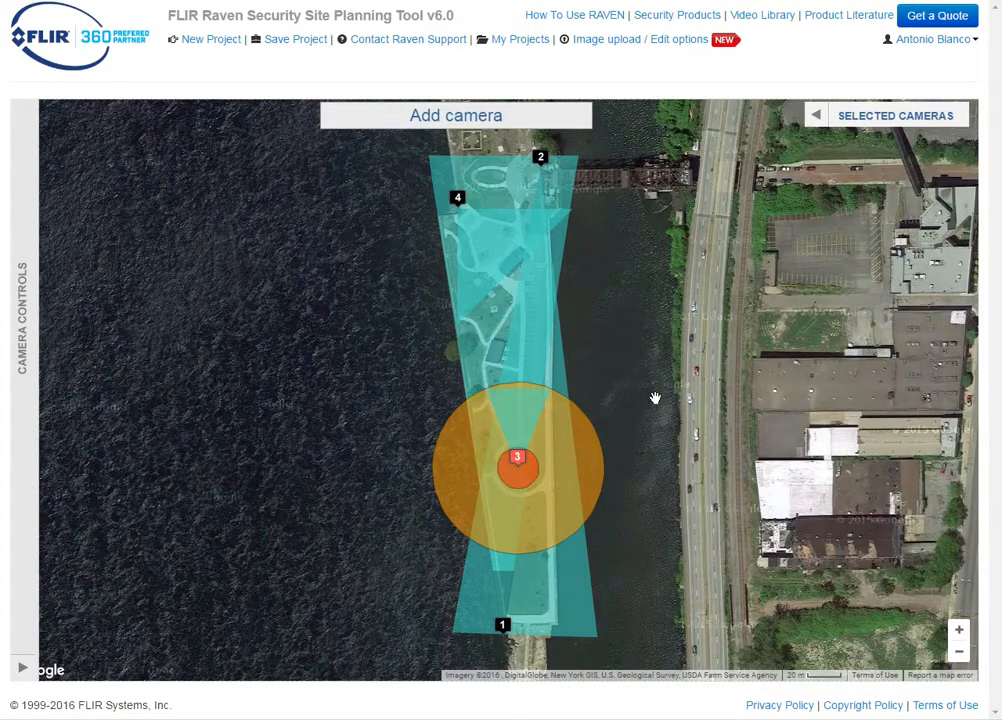
scroll(652, 397, down, 2)
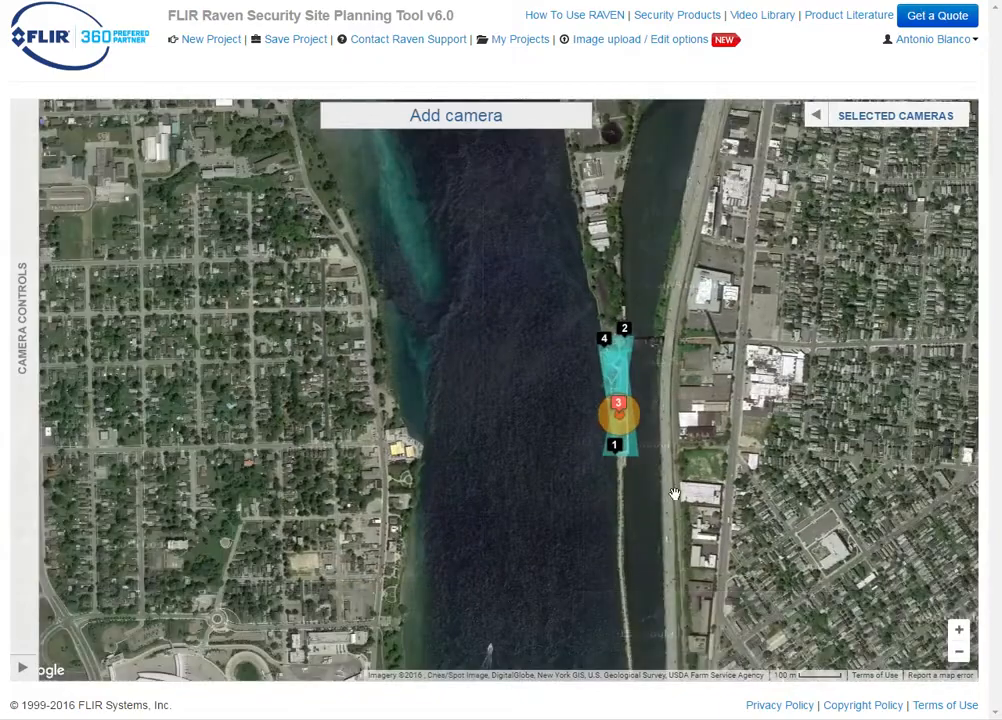
scroll(674, 493, up, 1)
drag(643, 328, 637, 467)
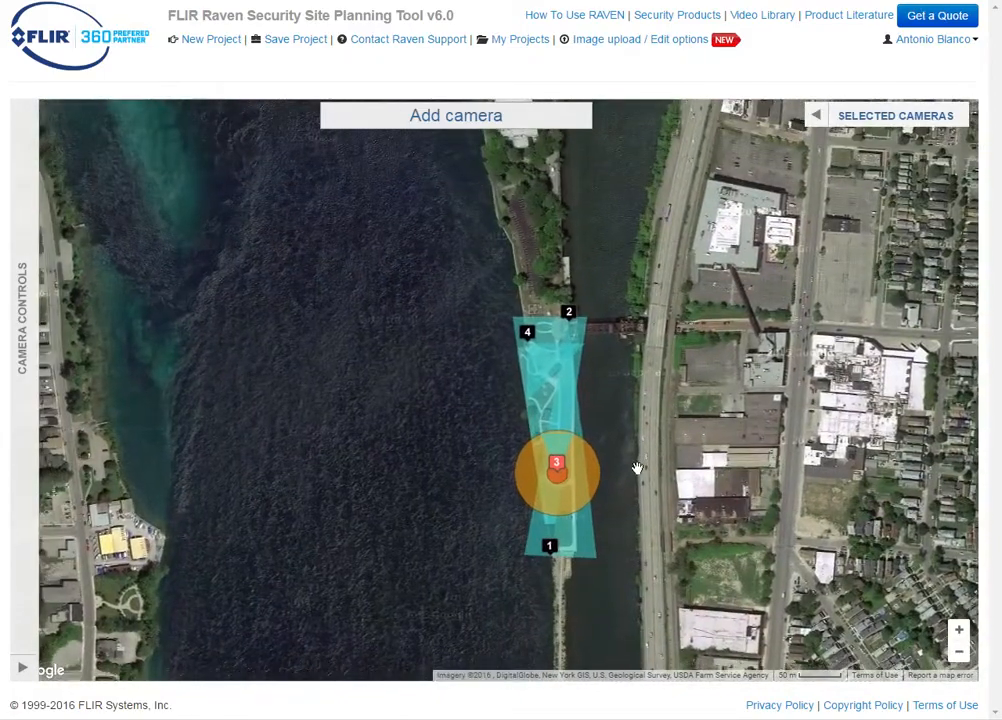
scroll(637, 467, up, 1)
drag(613, 425, 617, 420)
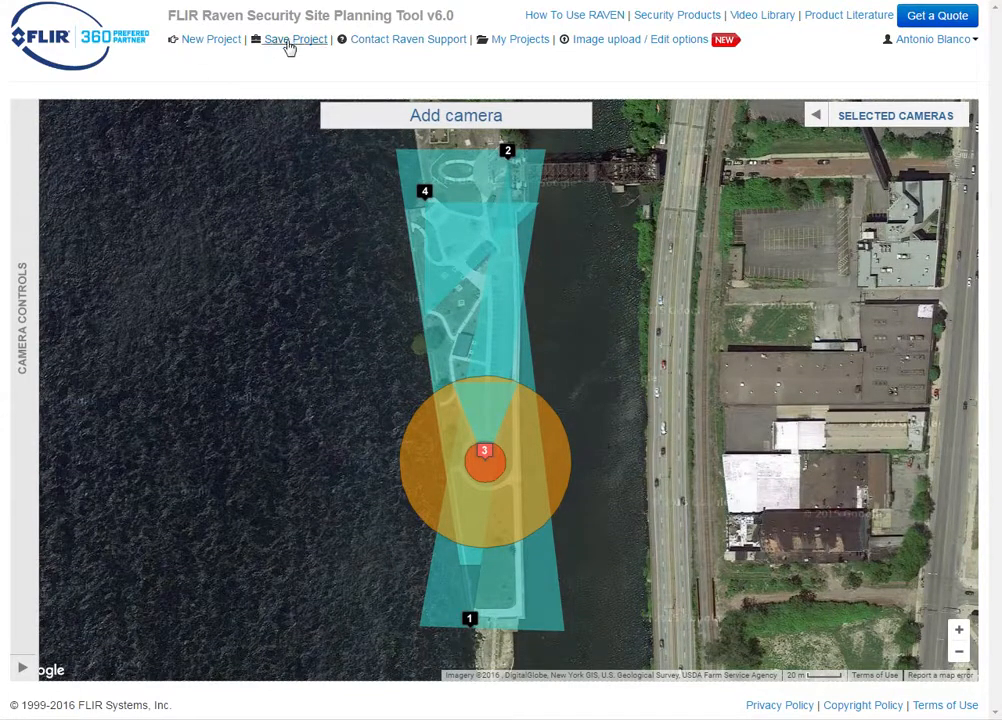
Save the project under the name Broderick Park001.
click(290, 40)
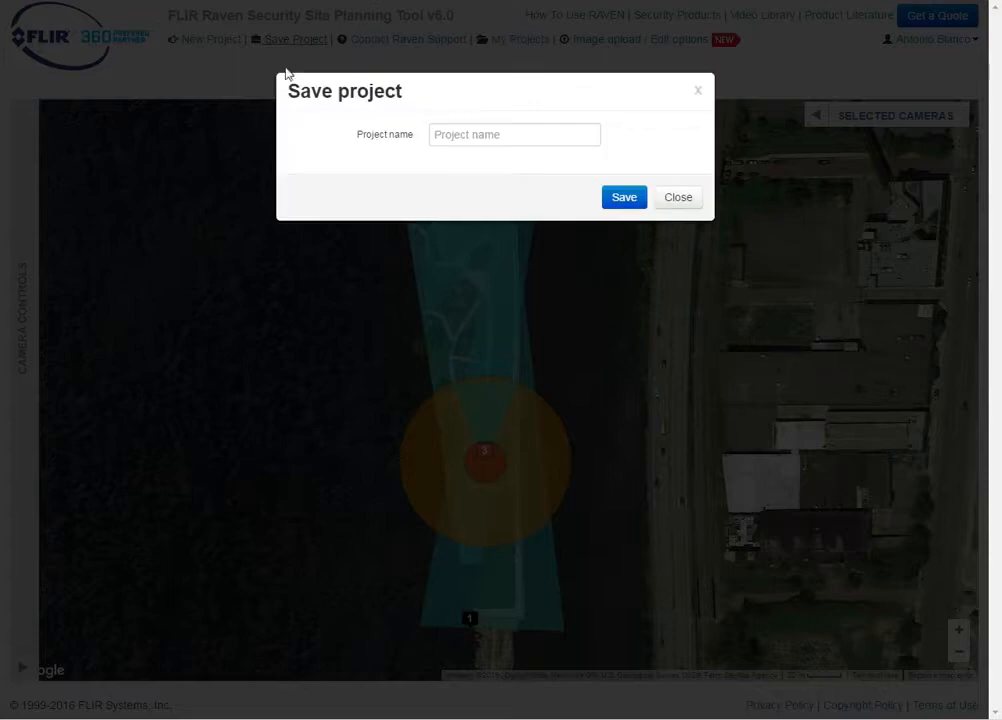
click(472, 134)
text(Bi)
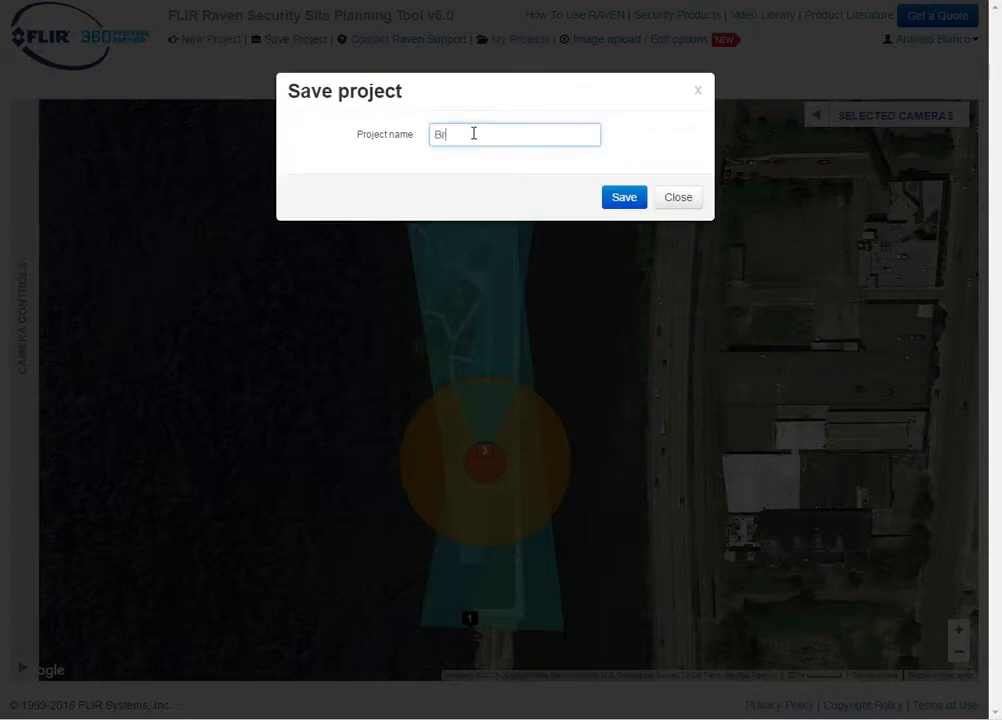
text(oderick Park001)
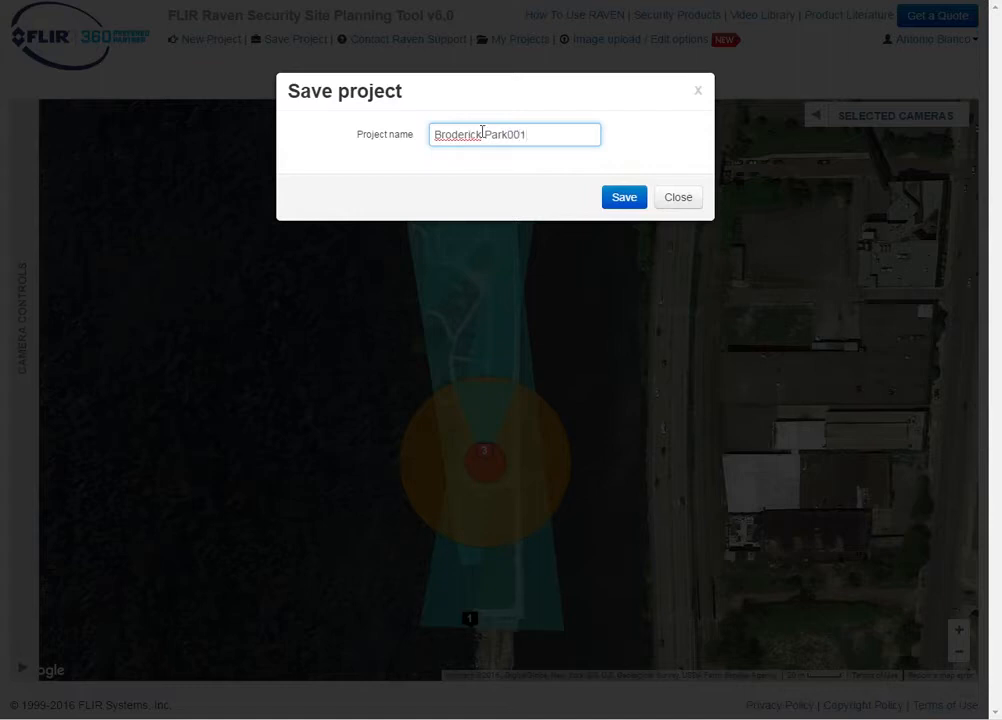
click(630, 203)
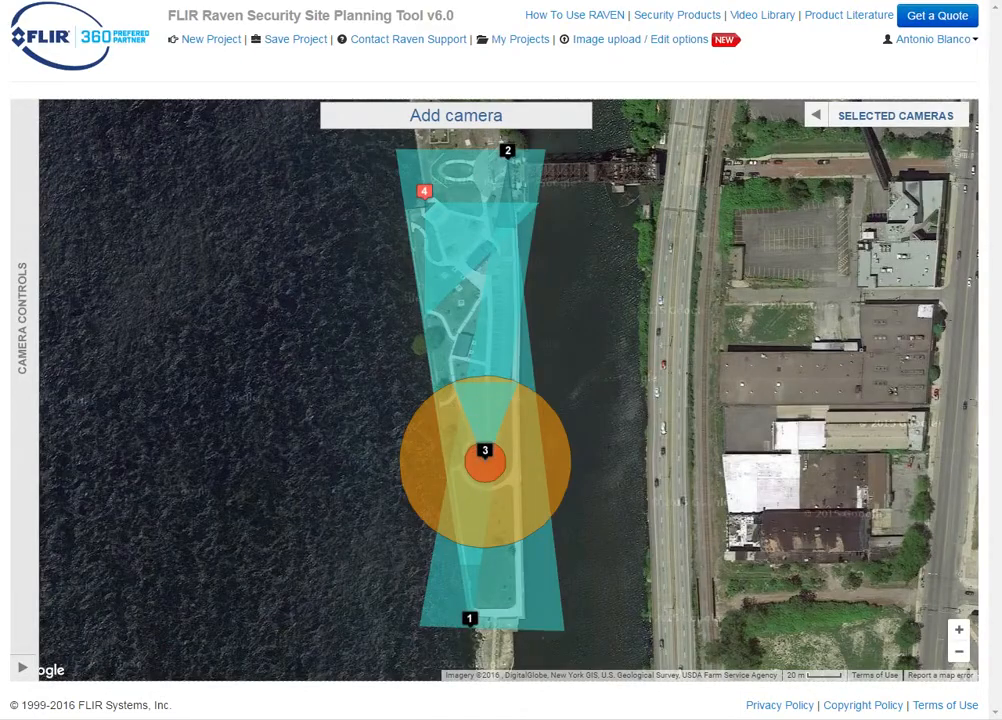
Open the report of the saved Broderick Park001 project and review its site map and camera table.
click(530, 43)
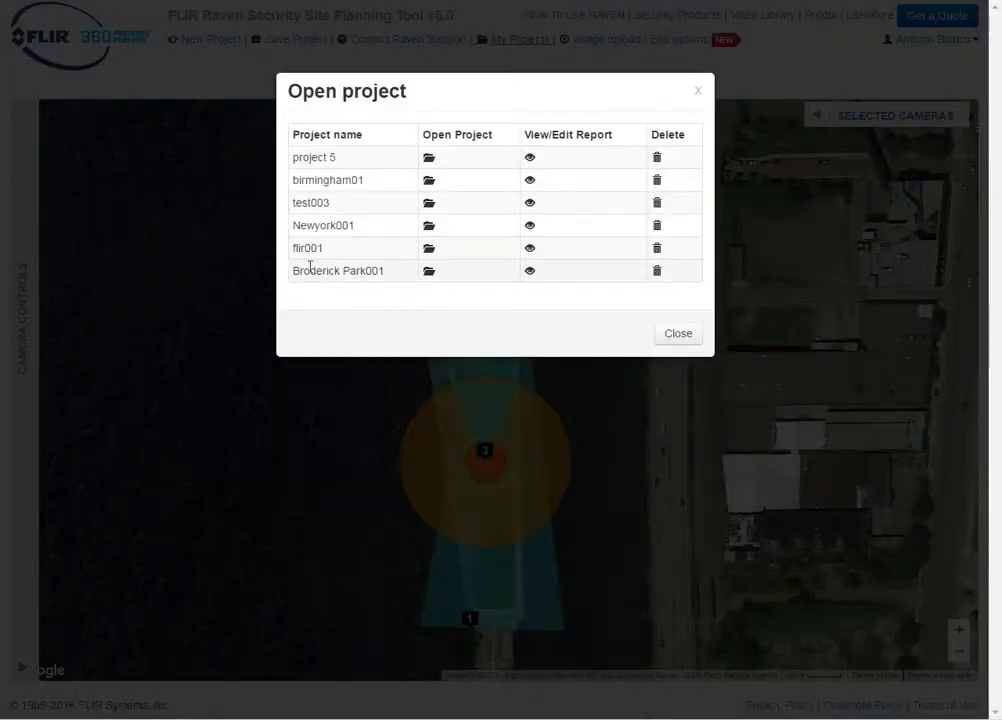
click(531, 271)
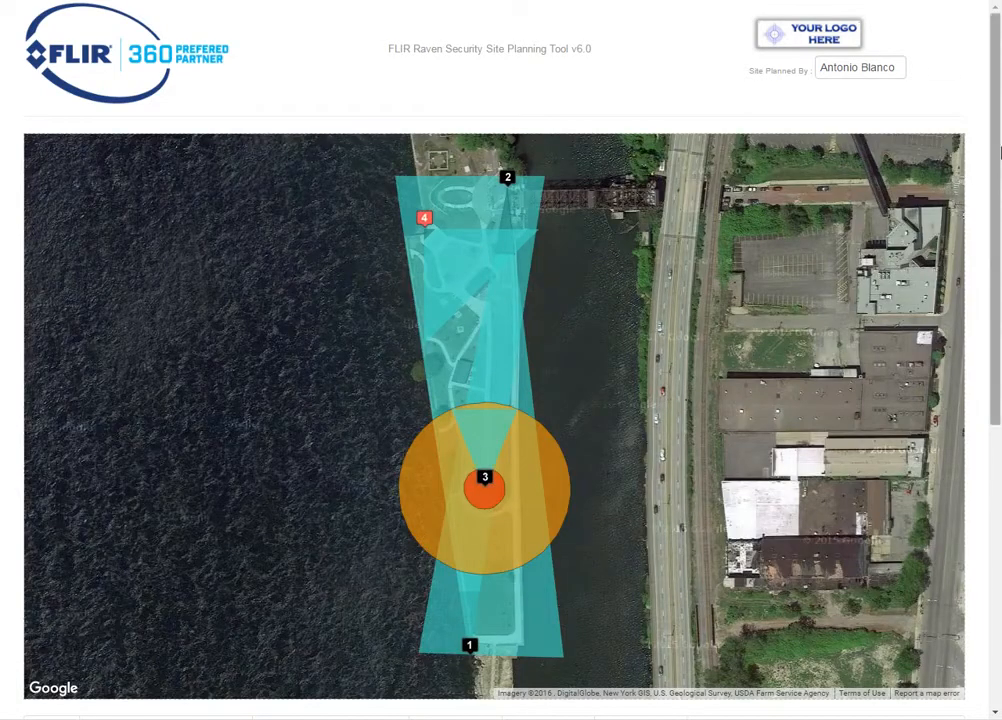
drag(997, 165, 997, 456)
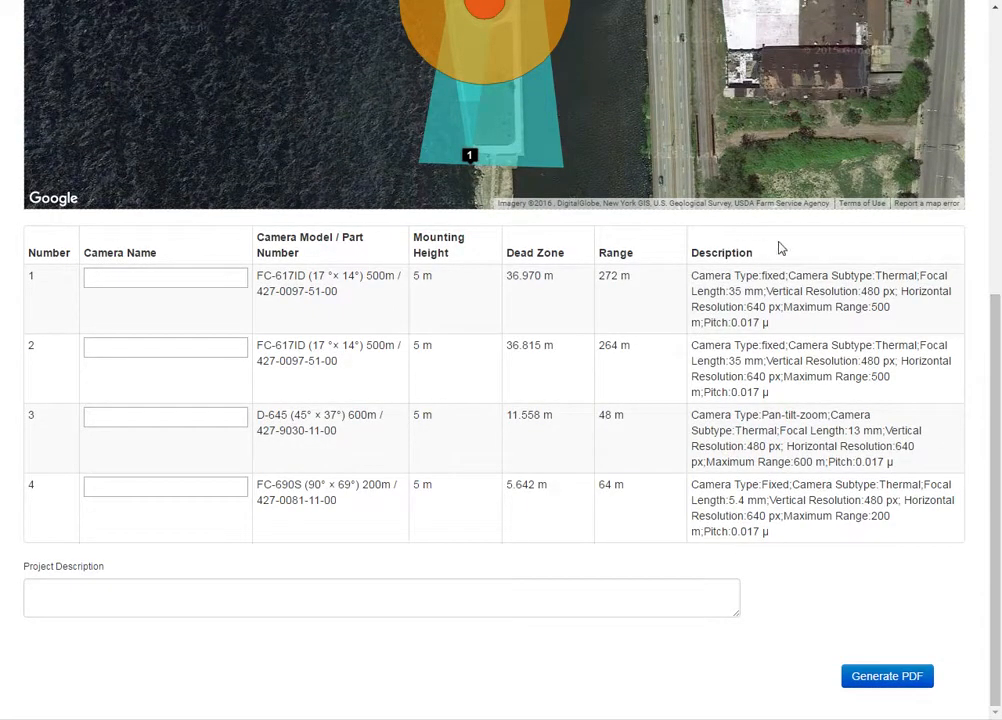
drag(995, 455, 998, 237)
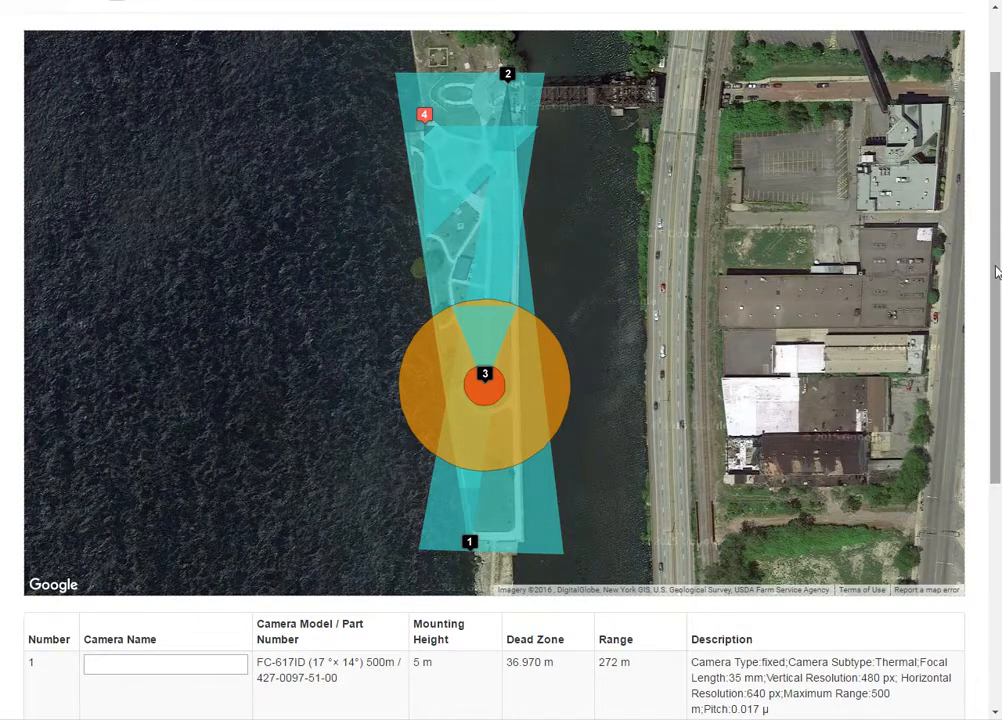
drag(997, 270, 997, 422)
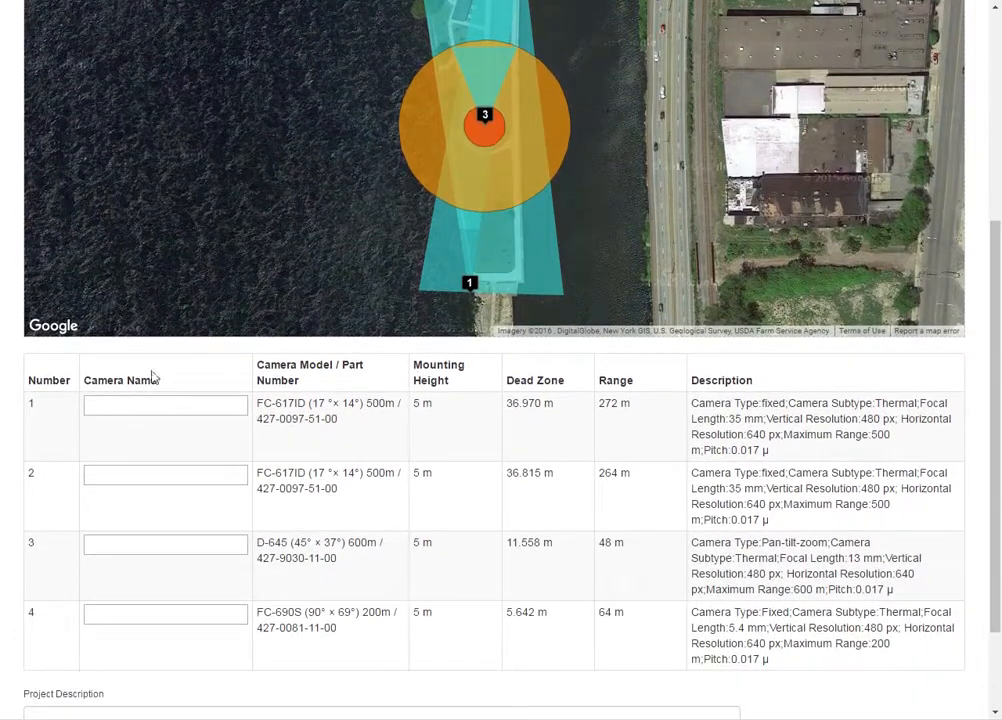
In the report's camera table, name camera 1 "South Camera" and camera 2 "North Camera".
click(130, 405)
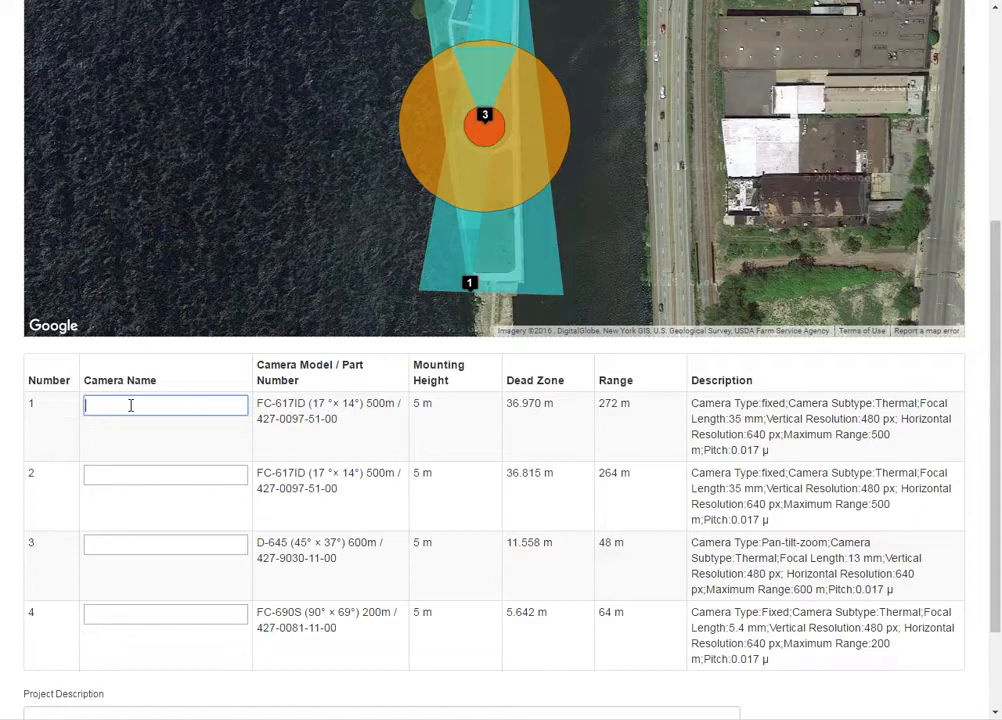
text(South Camera)
click(117, 477)
text(No)
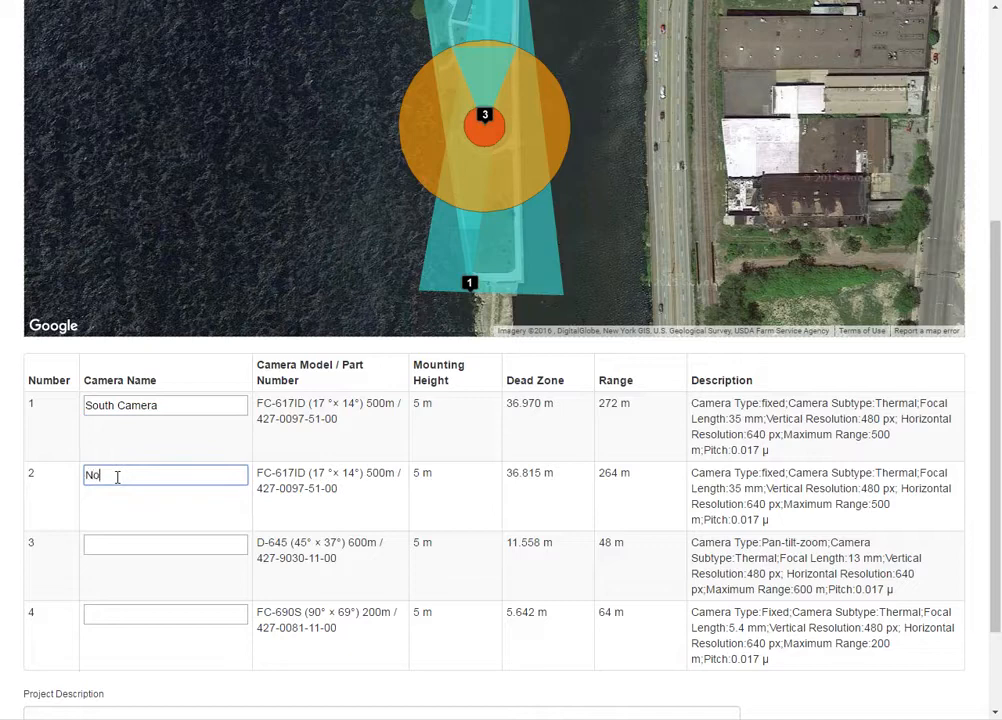
text(rth Cmaera)
key(BackSpace)
key(BackSpace)
key(BackSpace)
key(BackSpace)
key(BackSpace)
text(amera)
Name camera 3 "Turn Around" and camera 4 "Stage Camera" in the report's camera table.
click(174, 546)
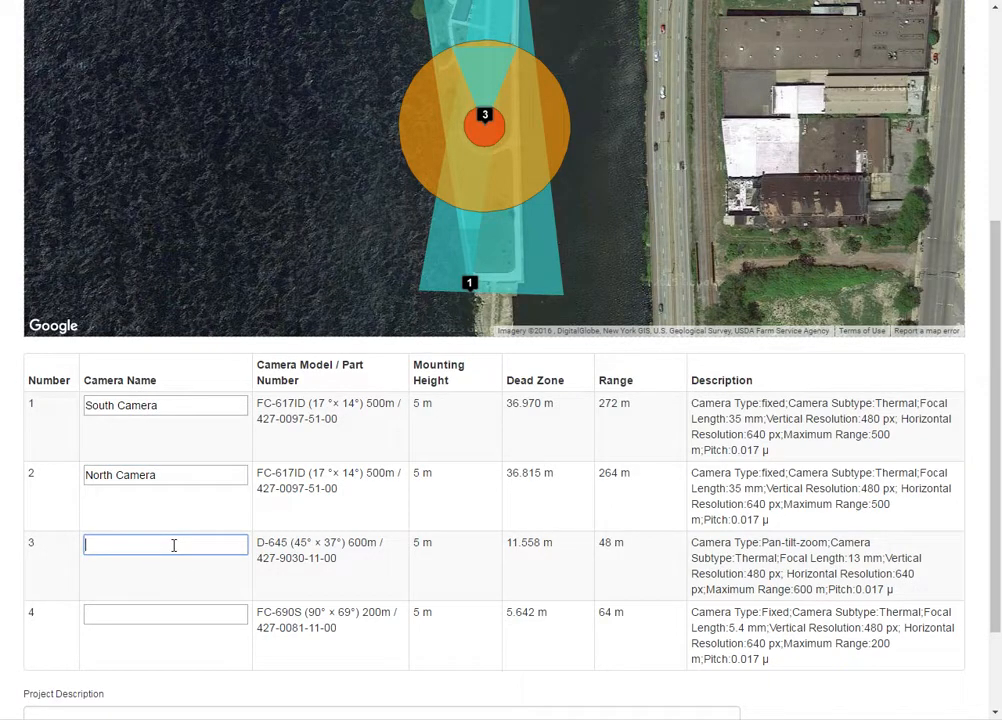
text(Turn Around)
click(153, 616)
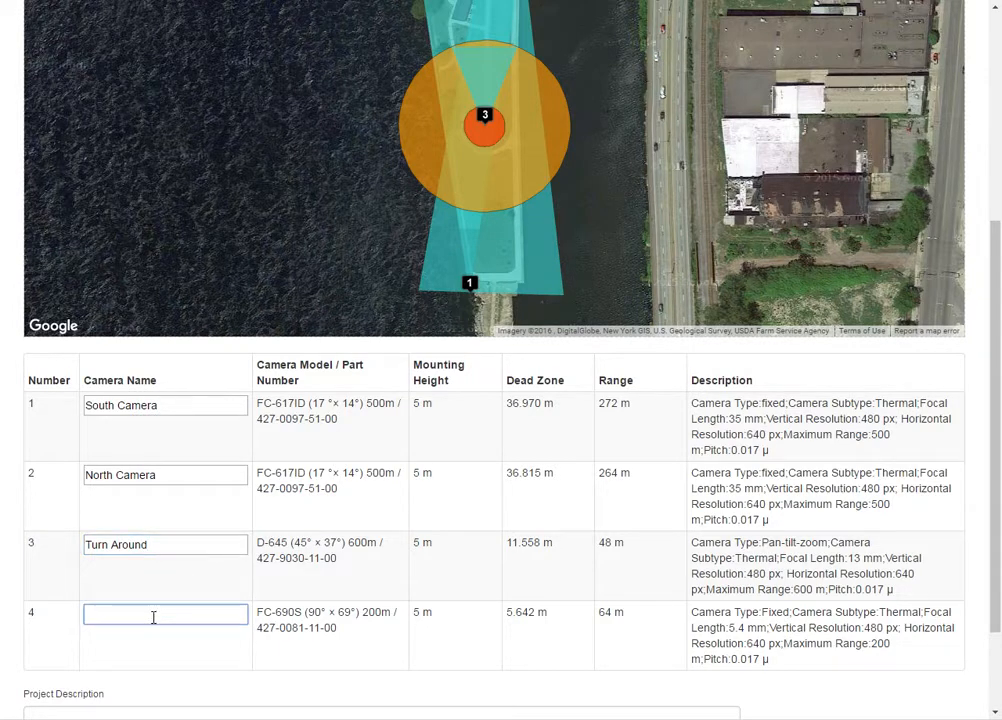
text(Stage Camera)
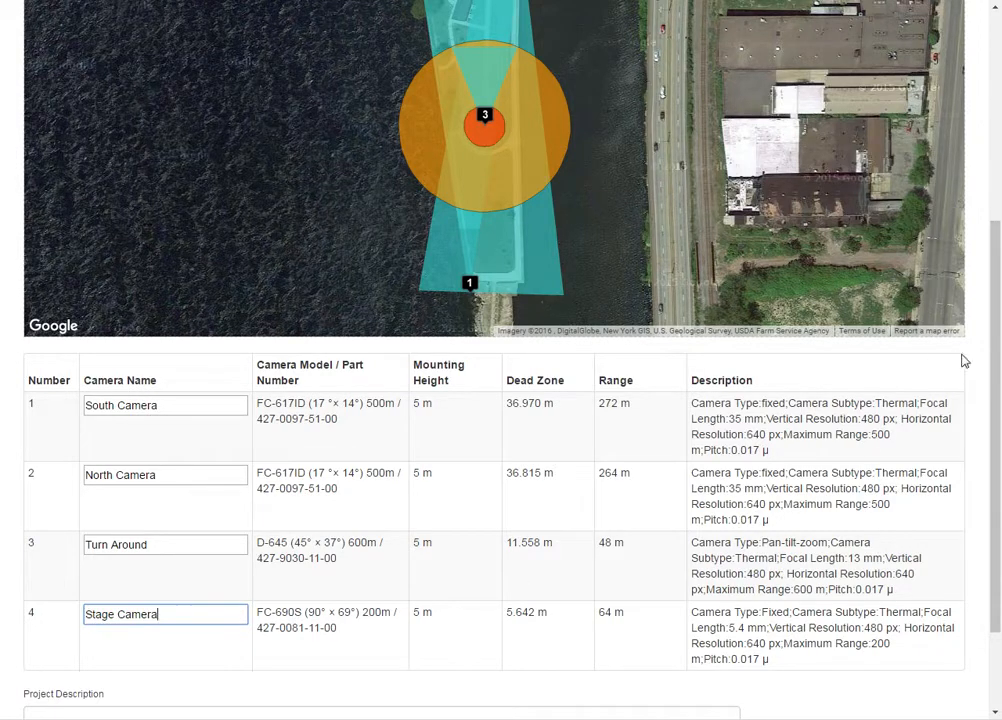
Generate the PDF of the project report and open the resulting file.
scroll(993, 551, down, 2)
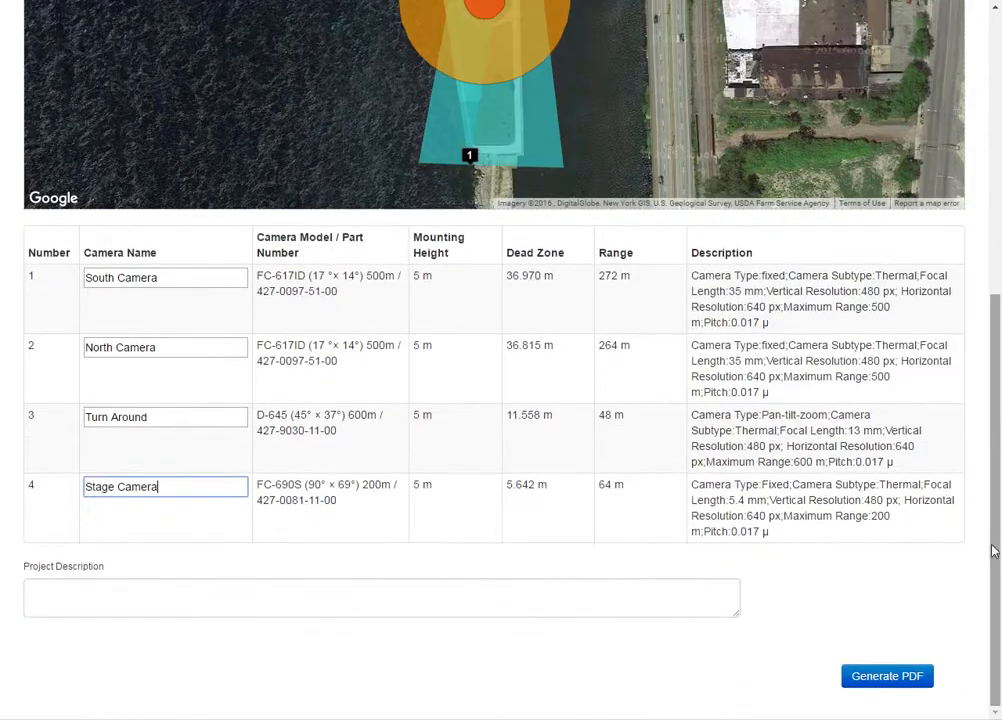
click(896, 679)
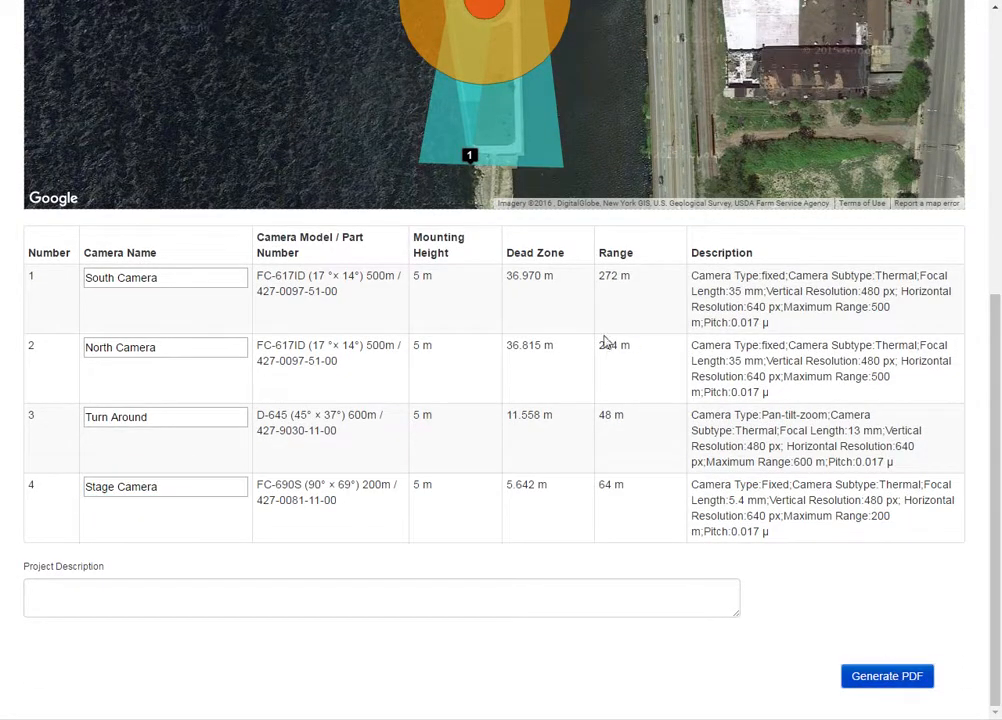
click(890, 684)
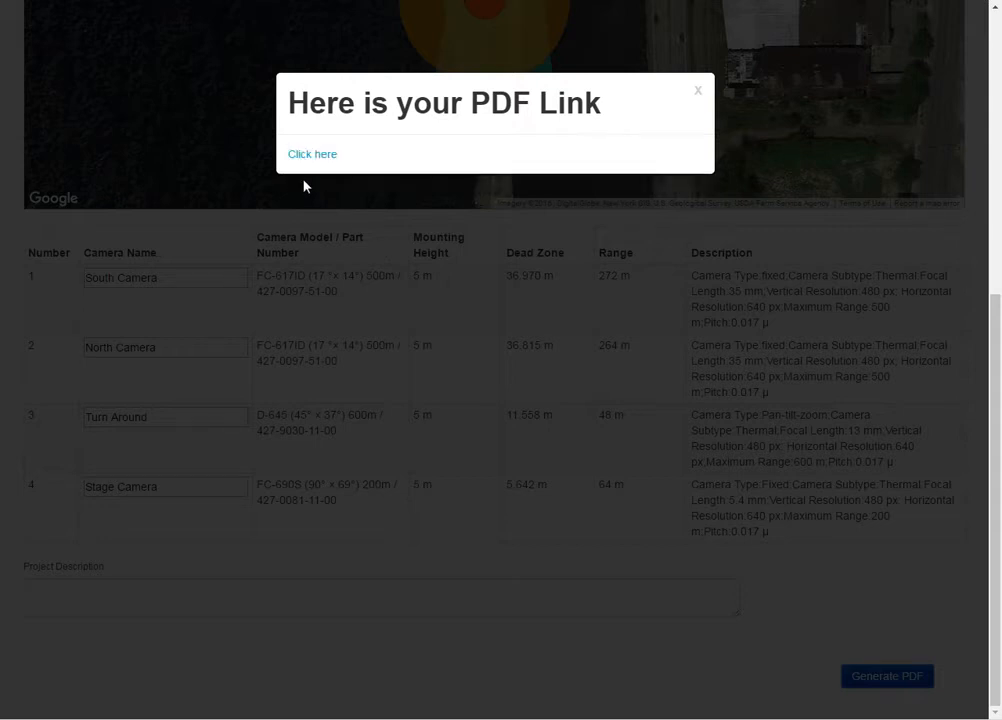
click(300, 158)
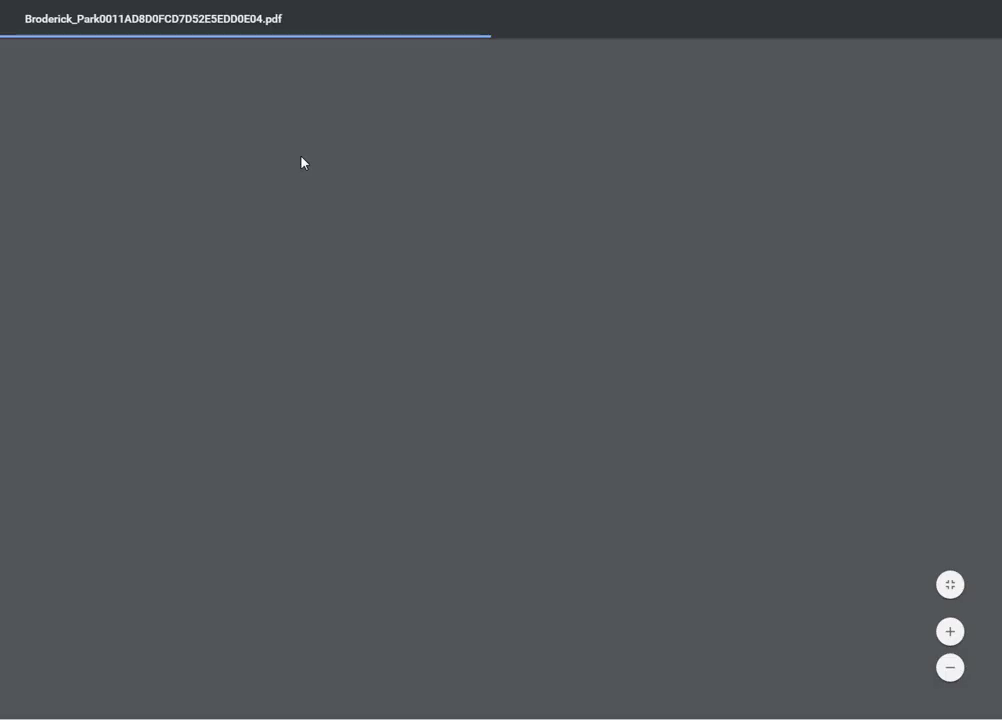